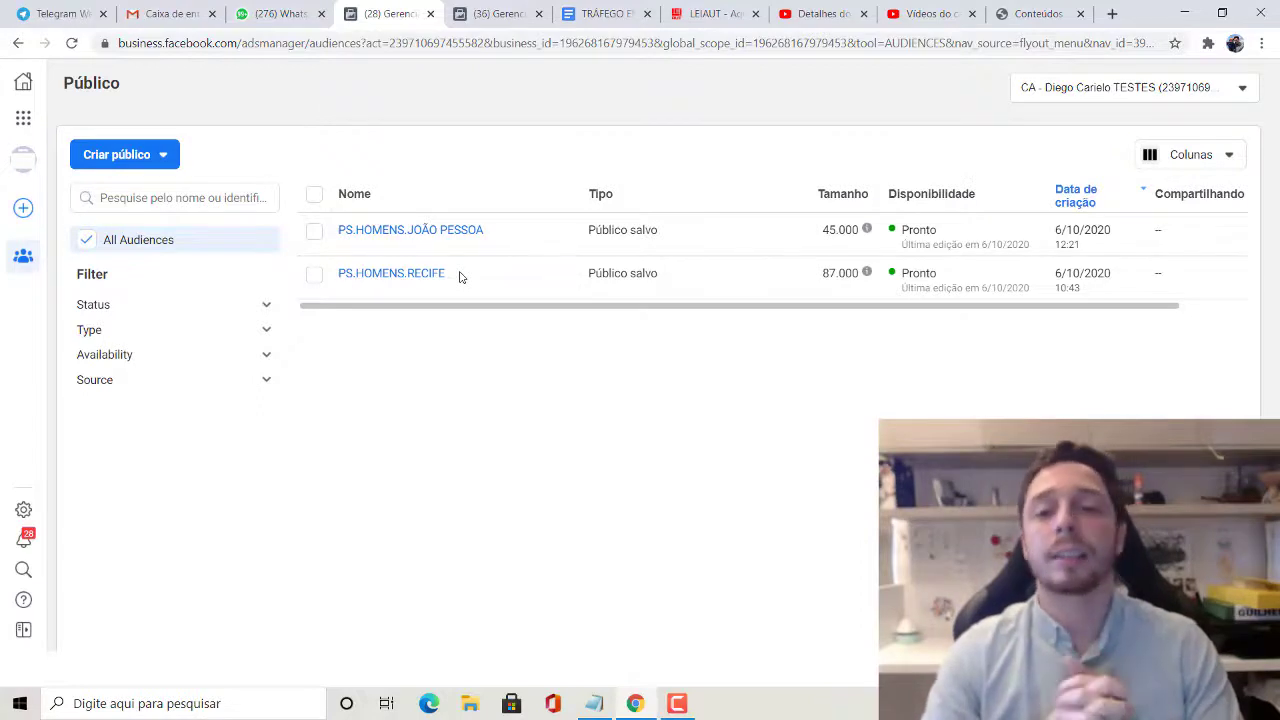
- View the home page of minhacasafinanciada.com in a separate browser tab and return to the audience list
click(1113, 13)
text(minhacasafinanciada.com)
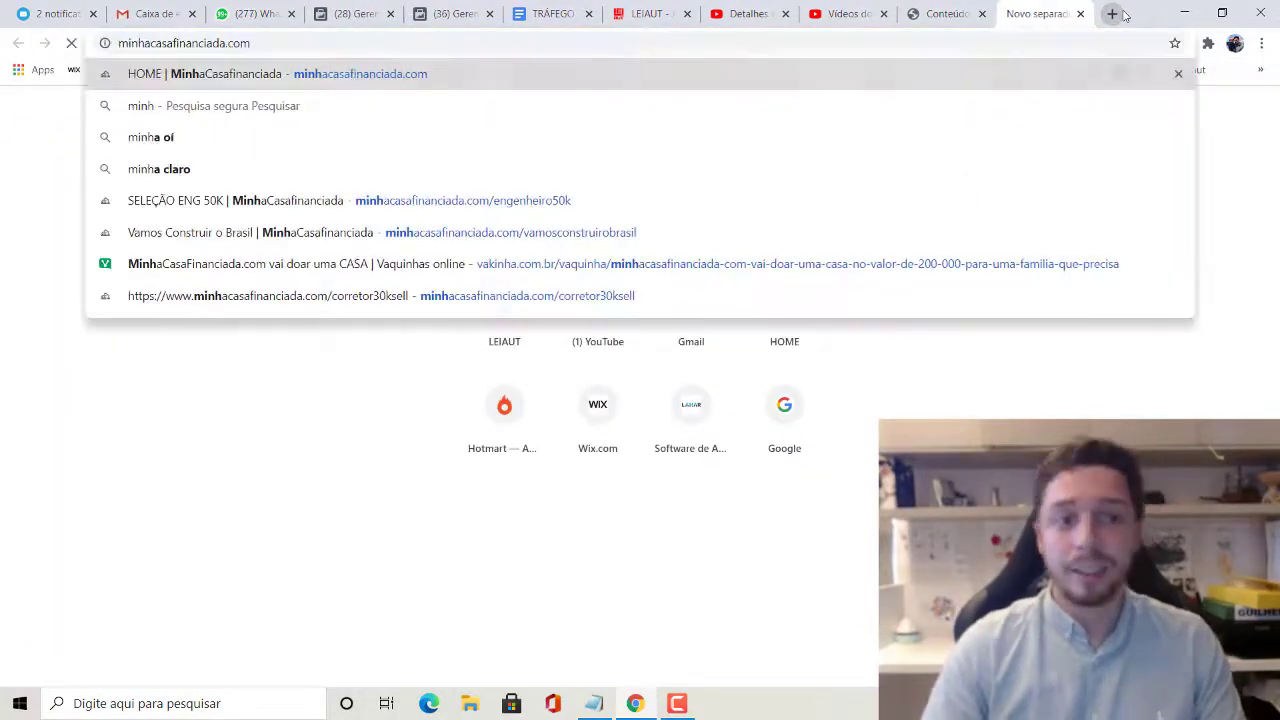
key(Return)
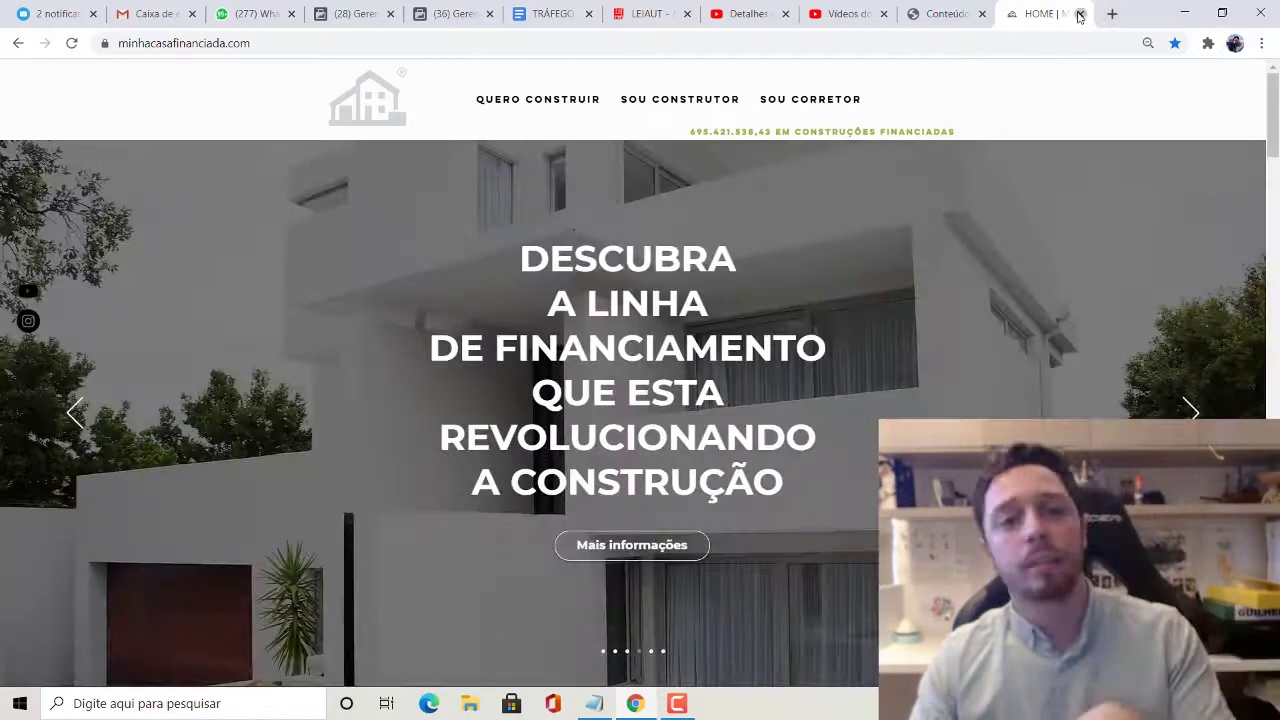
click(1080, 14)
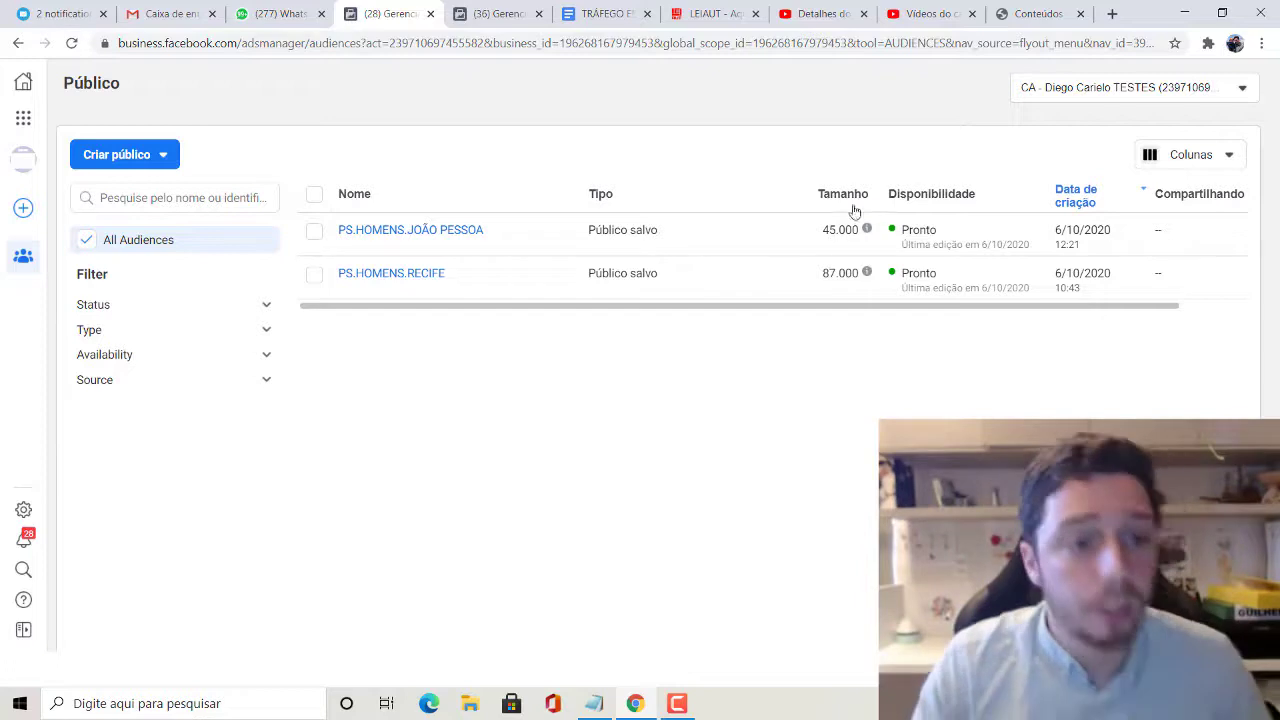
- Start a new saved audience and name it PS.HOMENS.NATAL
click(166, 154)
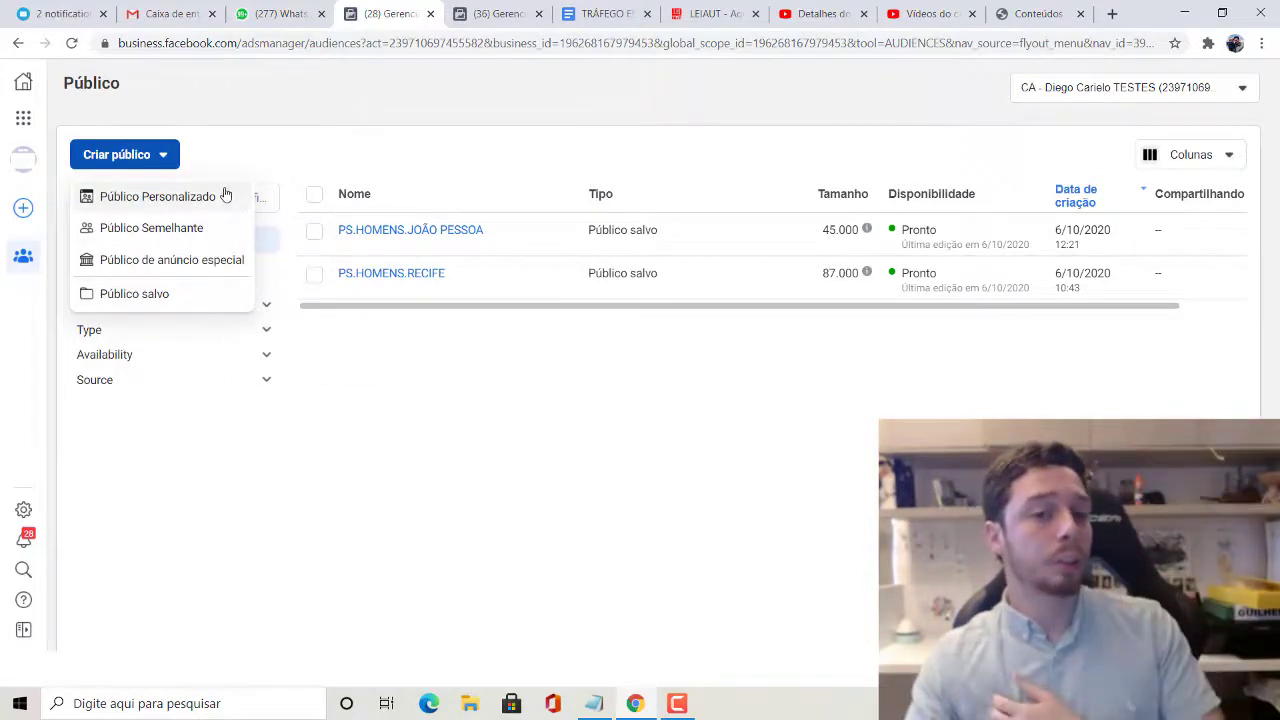
click(225, 295)
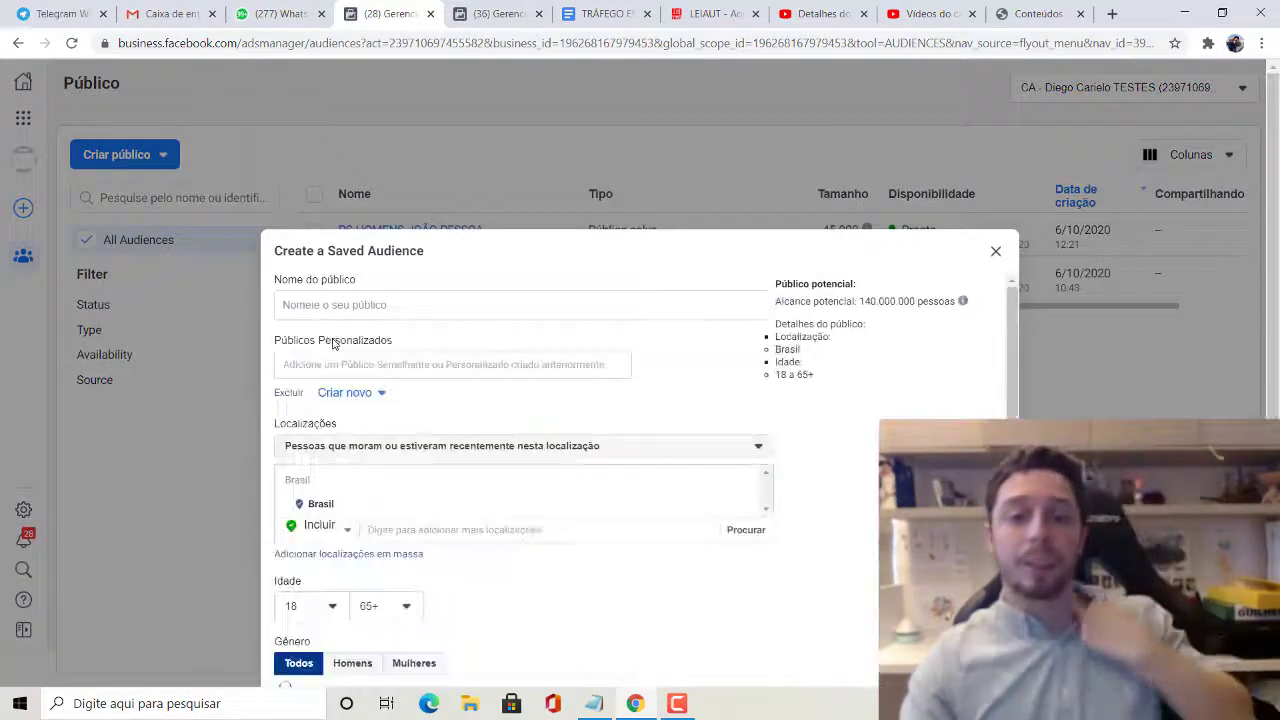
click(517, 171)
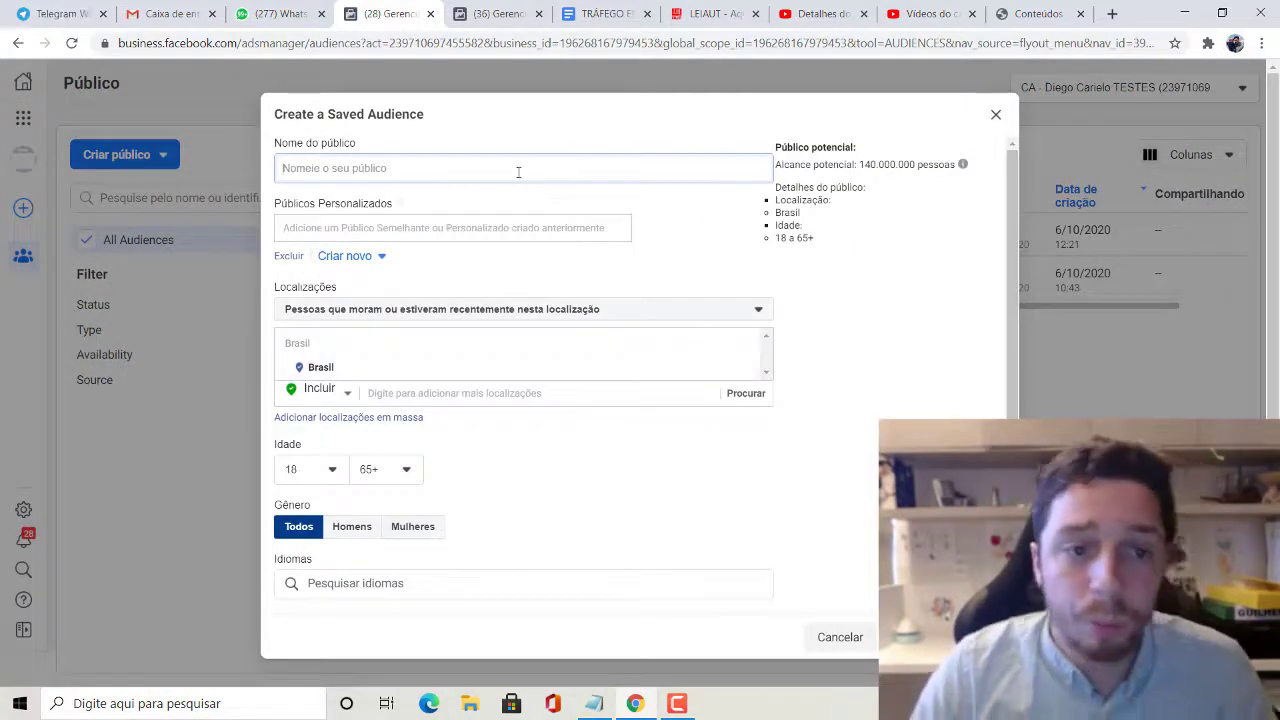
text(PS.HOMENS NATAL)
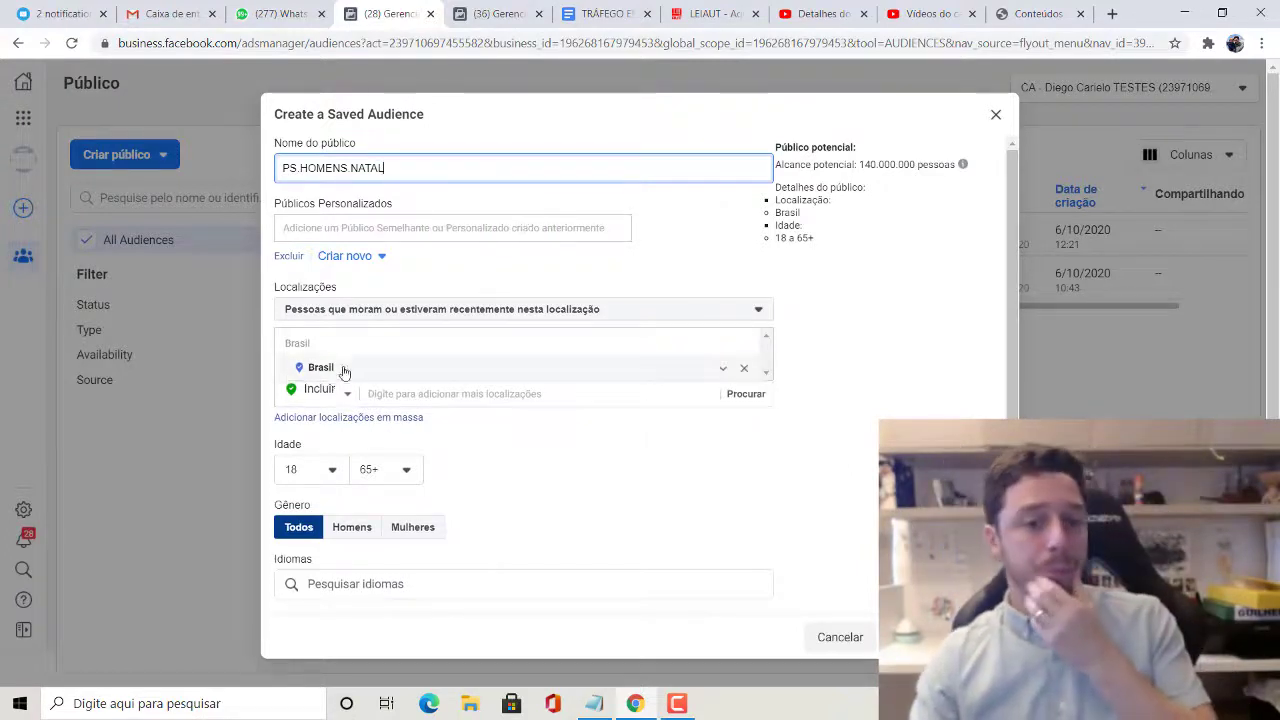
- Replace the audience location Brasil with the city Natal, Rio Grande do Norte, using a 17 km radius
click(742, 370)
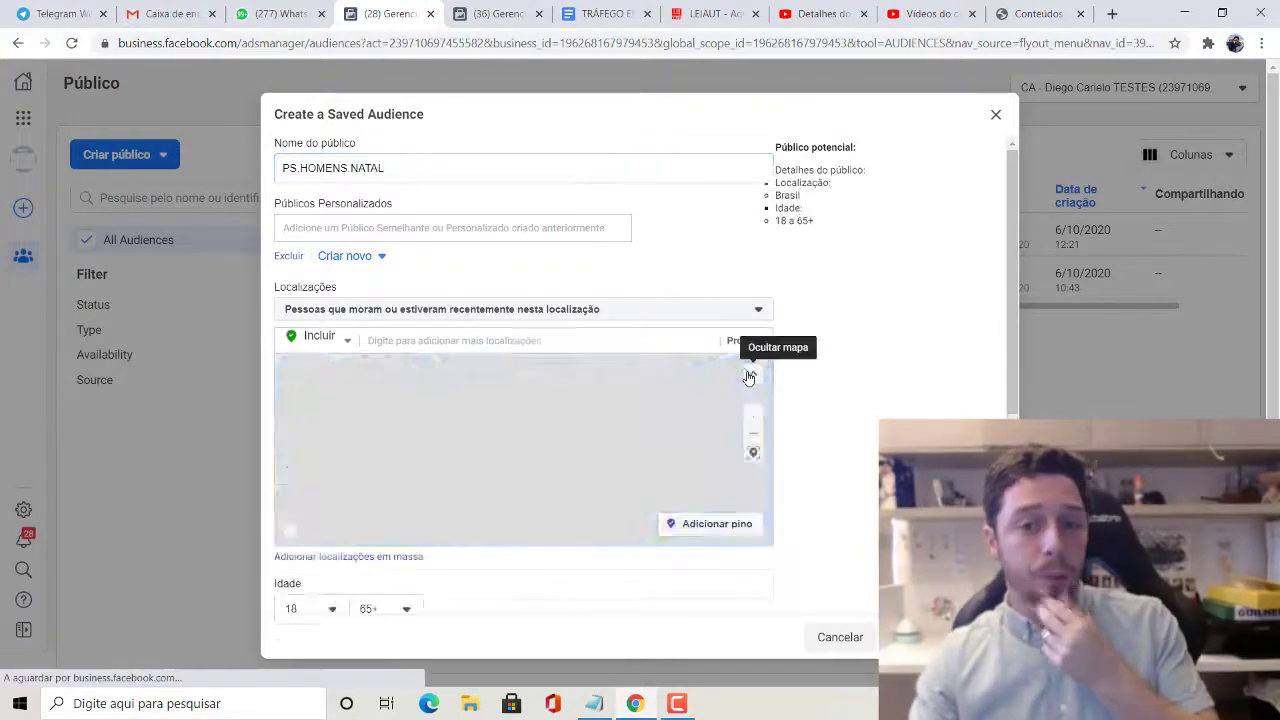
click(444, 338)
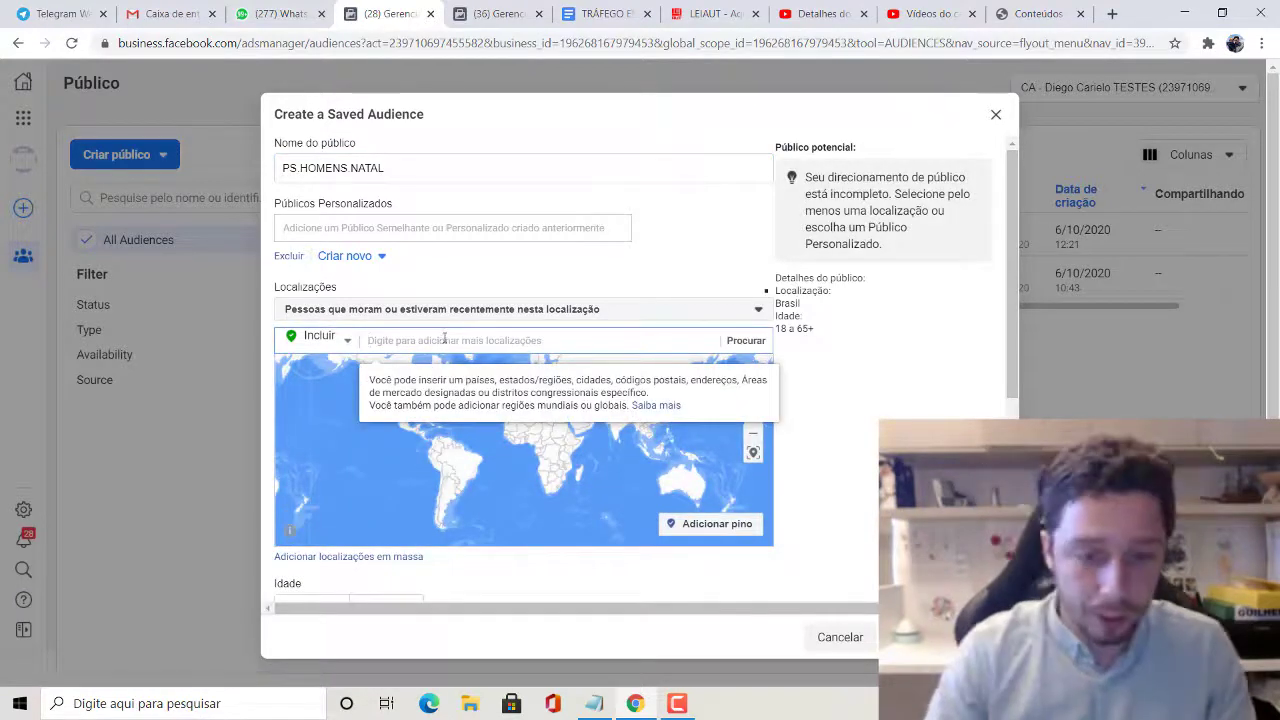
text(natal)
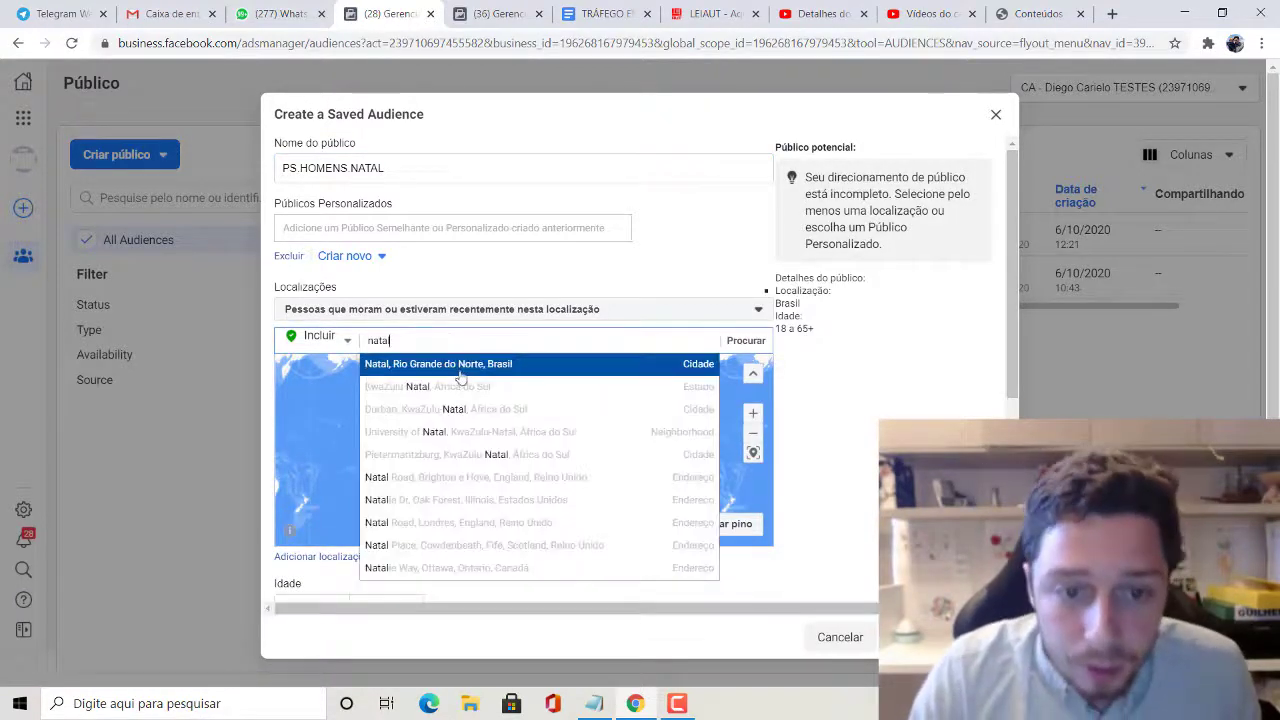
click(461, 372)
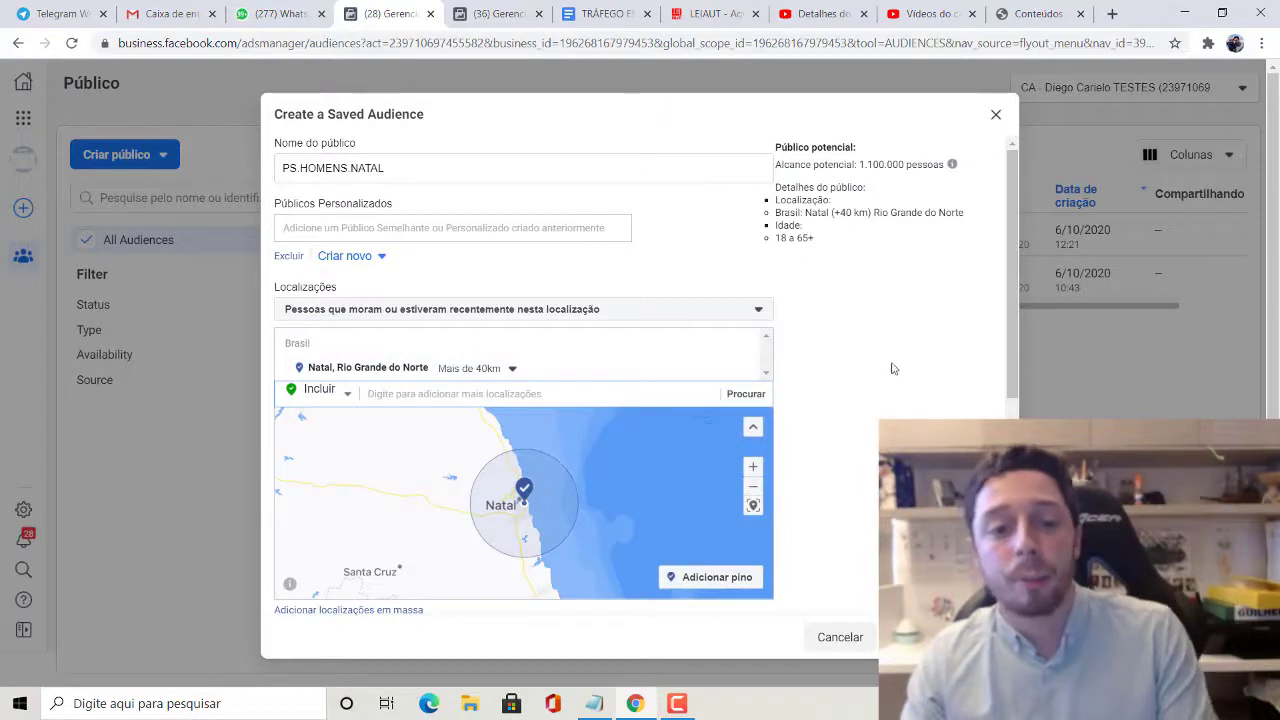
click(506, 370)
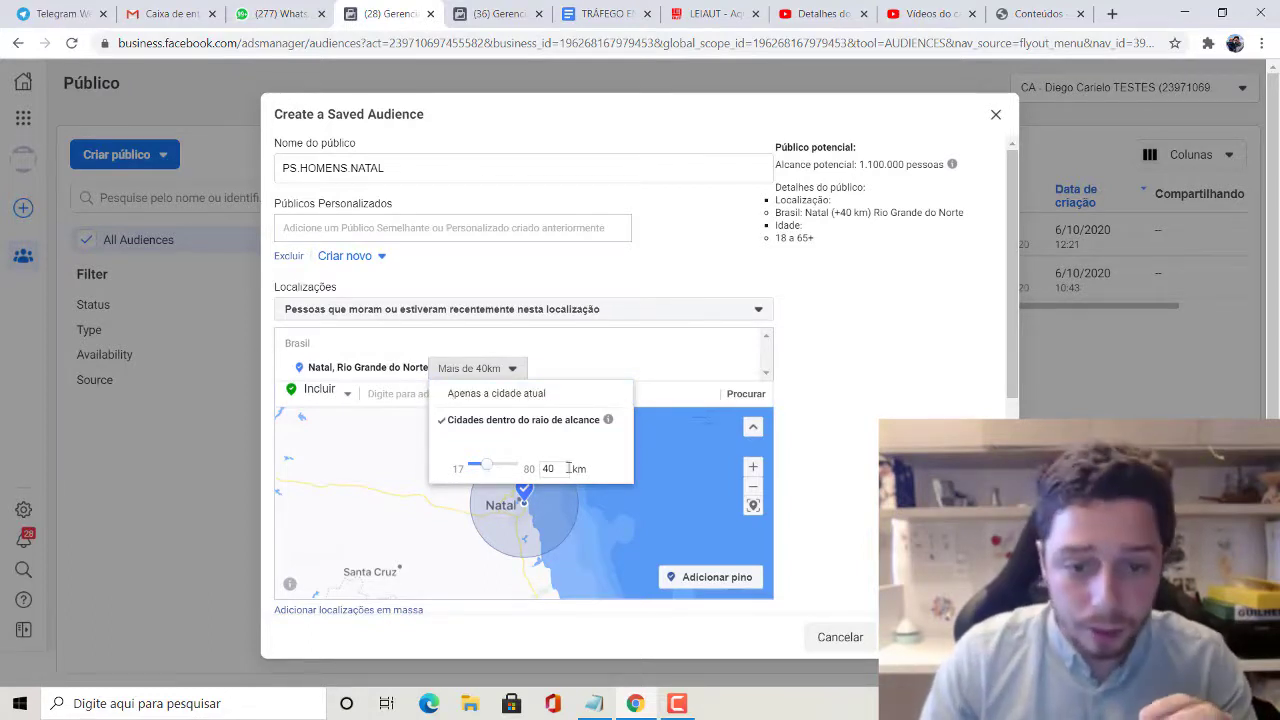
text(17)
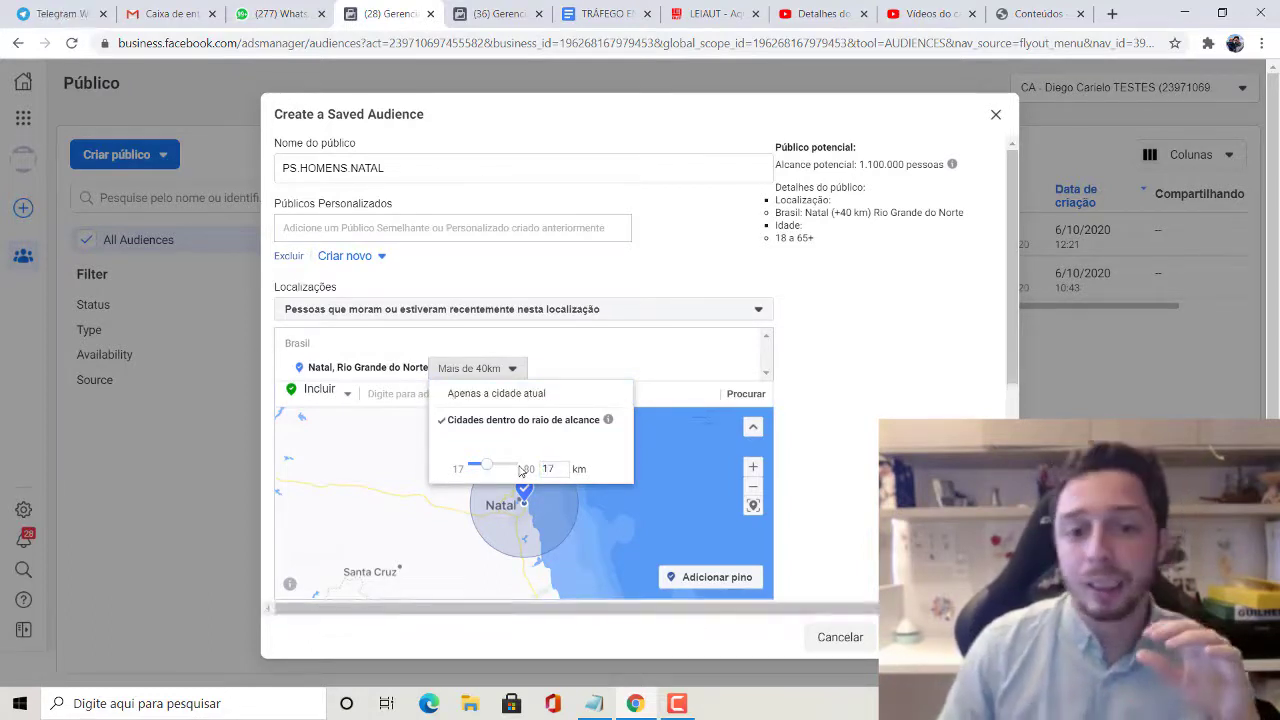
key(Return)
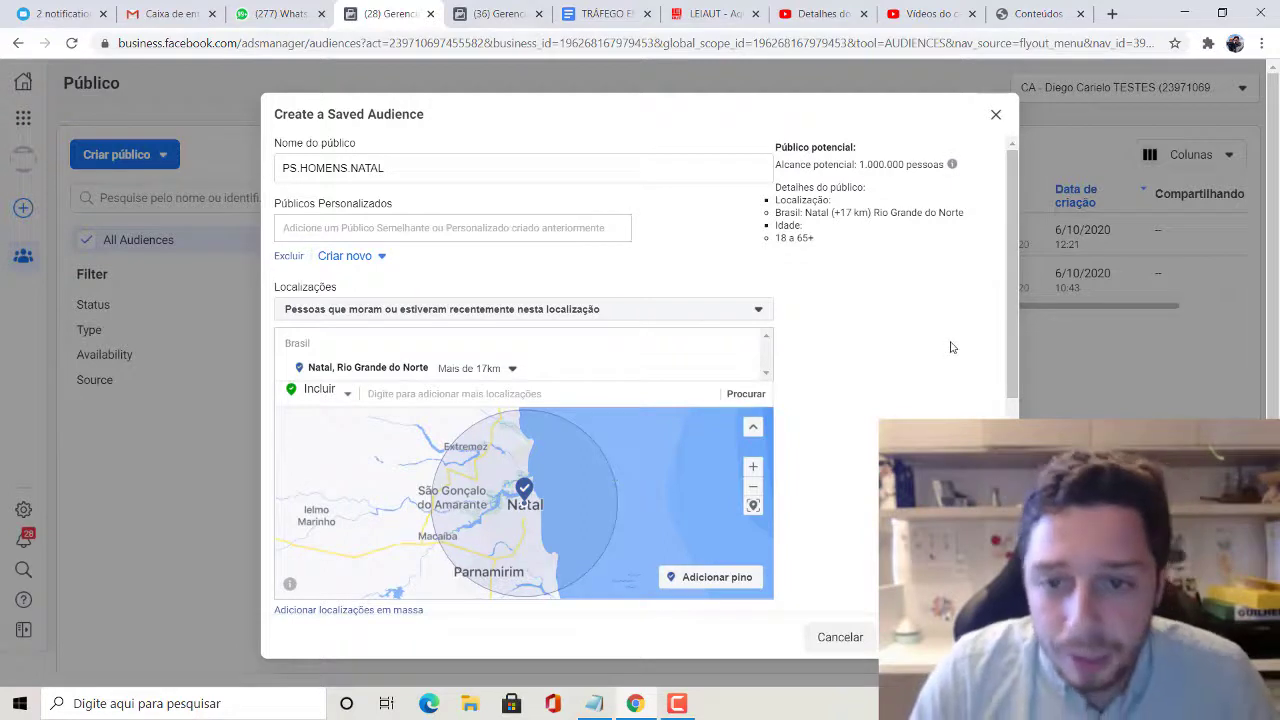
- Restrict the audience to men (Homens) aged 30 to 50
scroll(951, 347, down, 3)
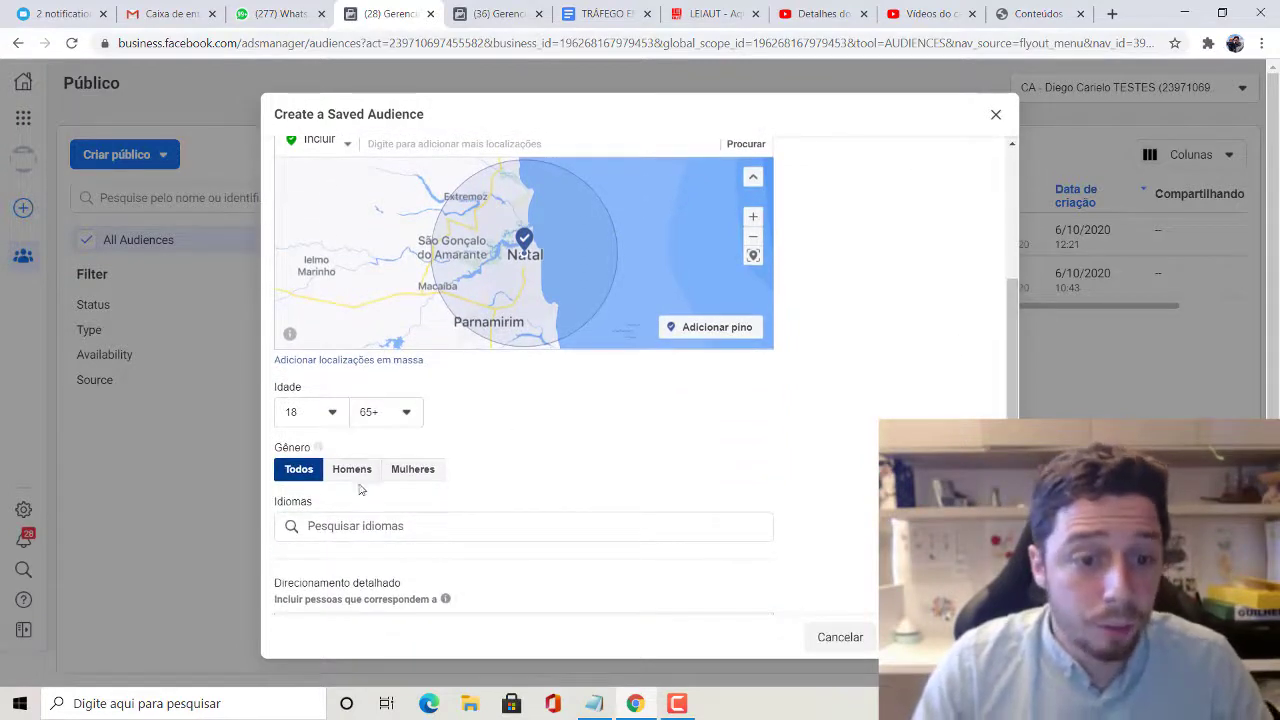
click(352, 470)
click(330, 412)
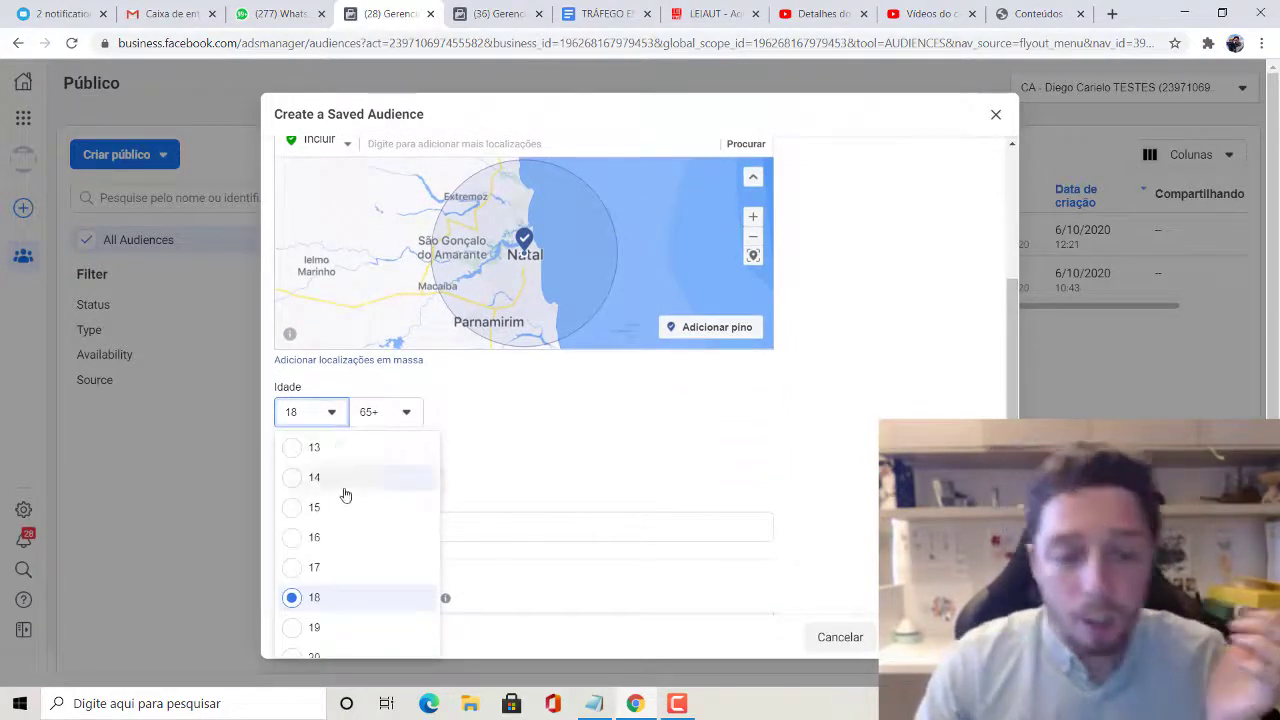
scroll(344, 494, down, 2)
scroll(314, 589, down, 5)
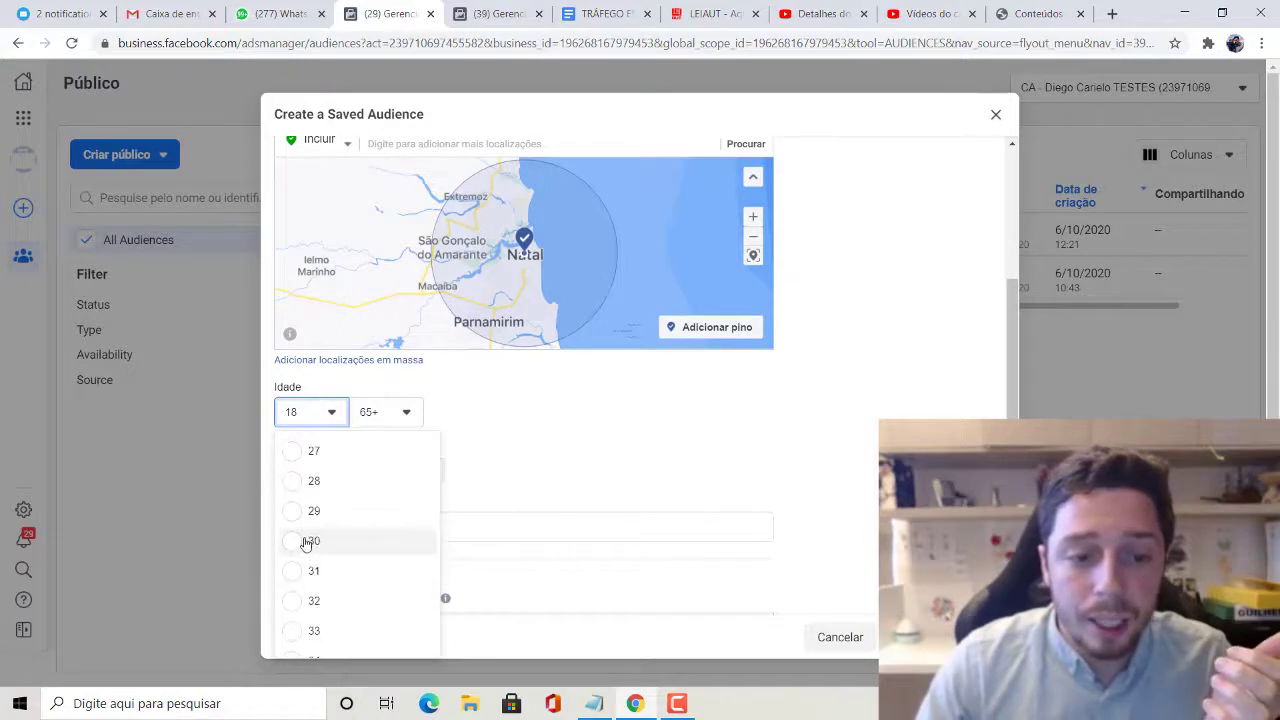
click(310, 540)
click(400, 413)
scroll(410, 550, up, 4)
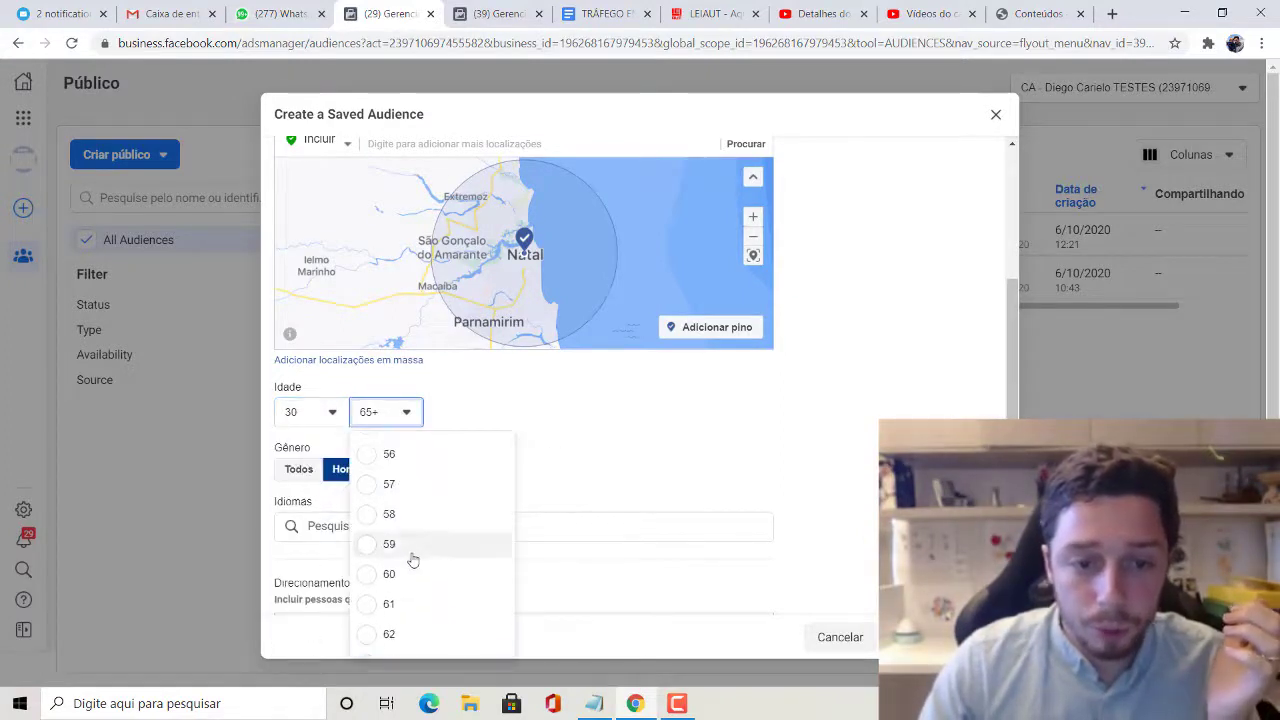
scroll(408, 537, up, 4)
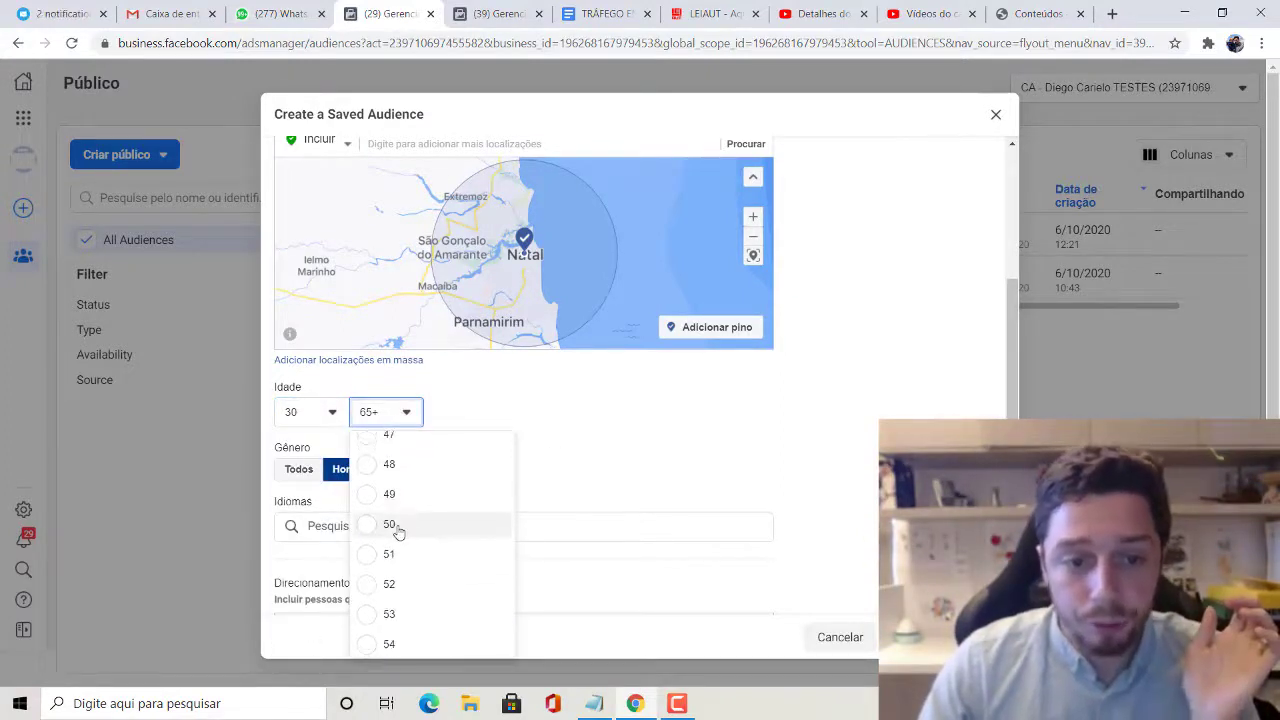
click(397, 527)
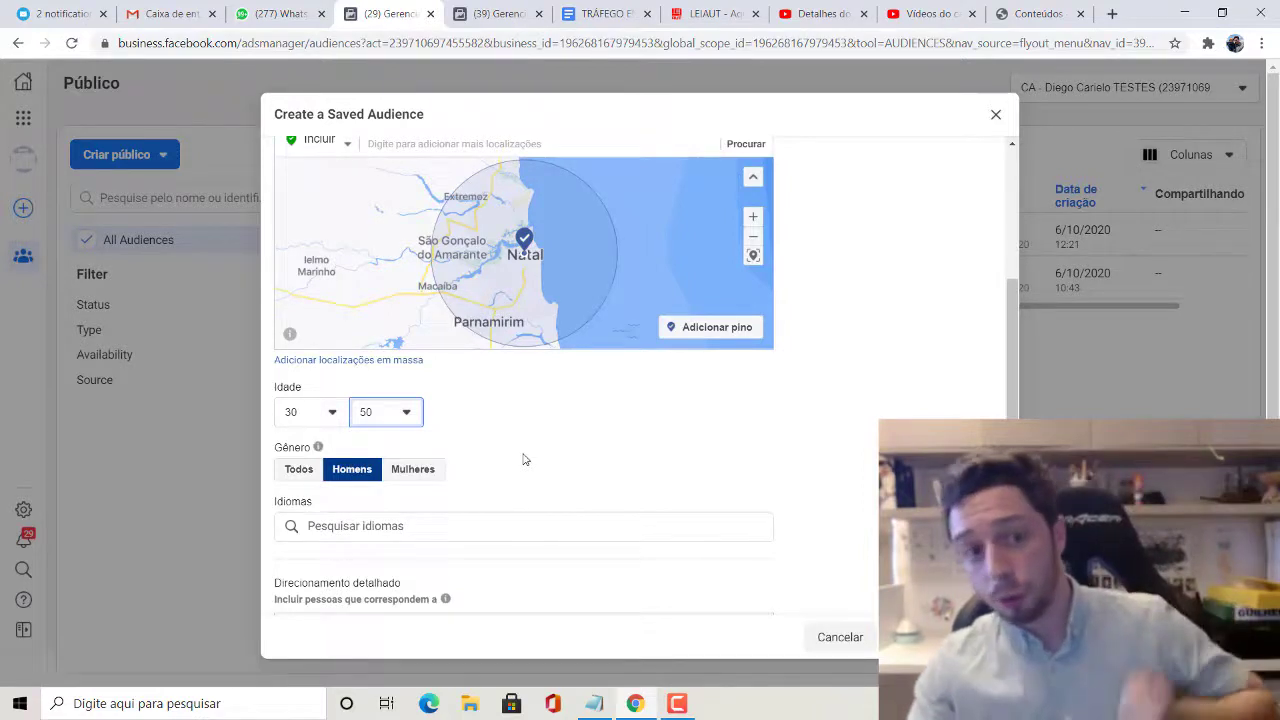
- Add the interests Lote (propriedade), Condomínio fechado and Alphaville to the audience's detailed targeting
scroll(522, 462, down, 1)
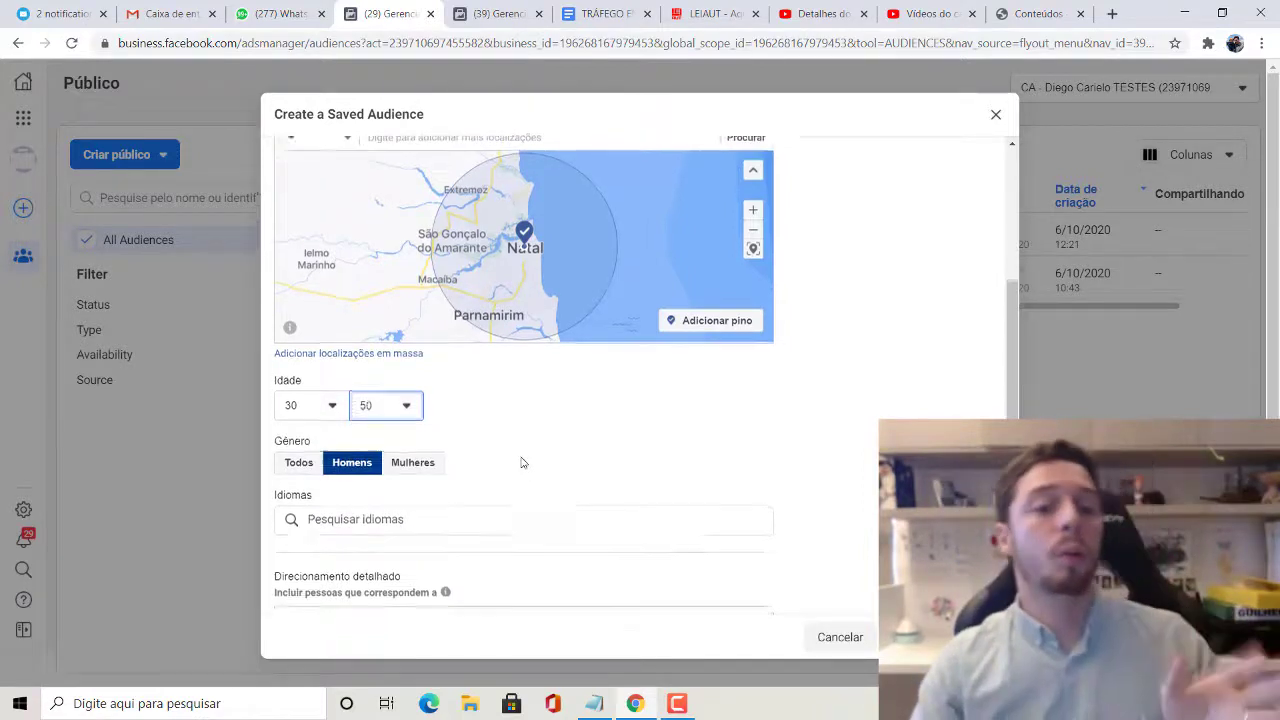
scroll(522, 462, down, 3)
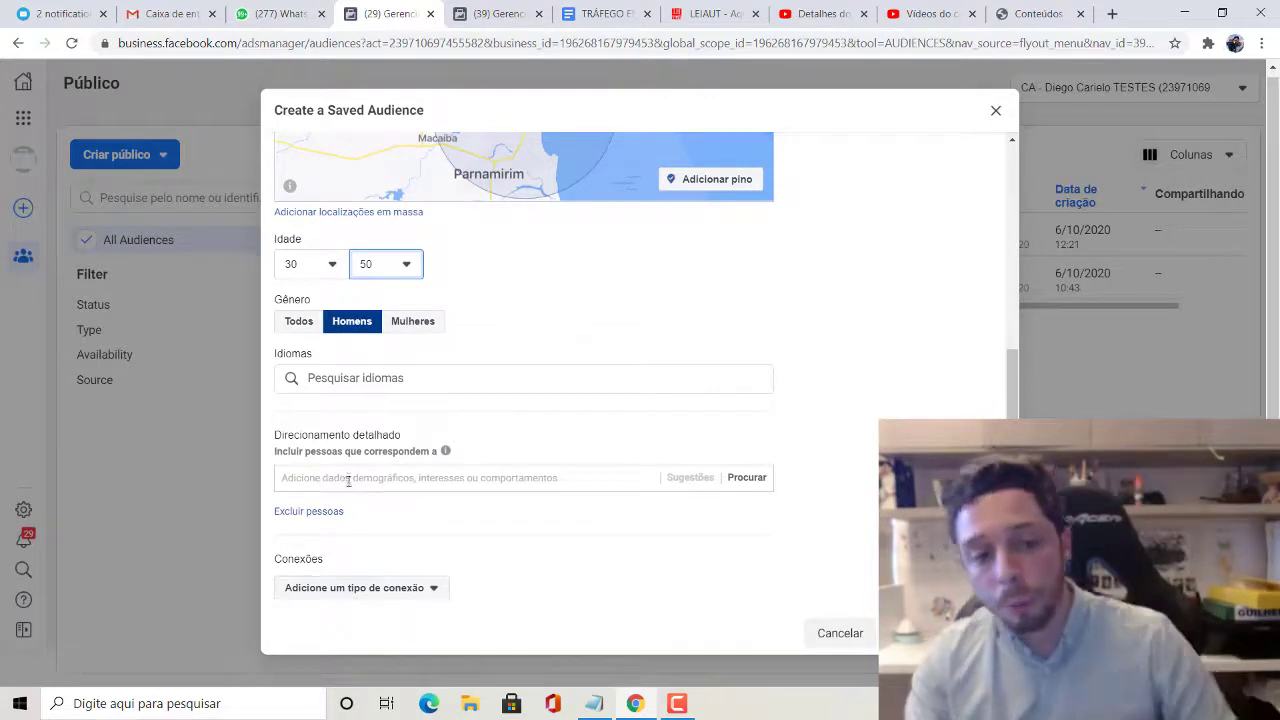
click(348, 478)
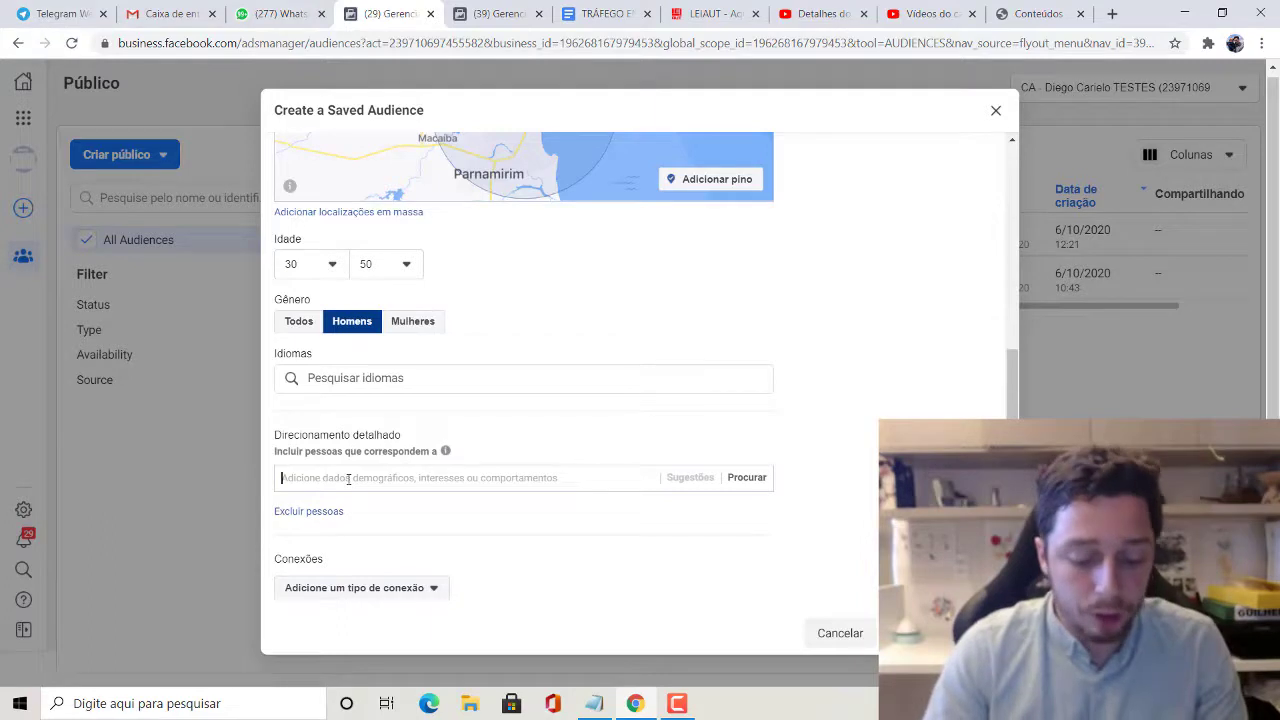
text(lotes)
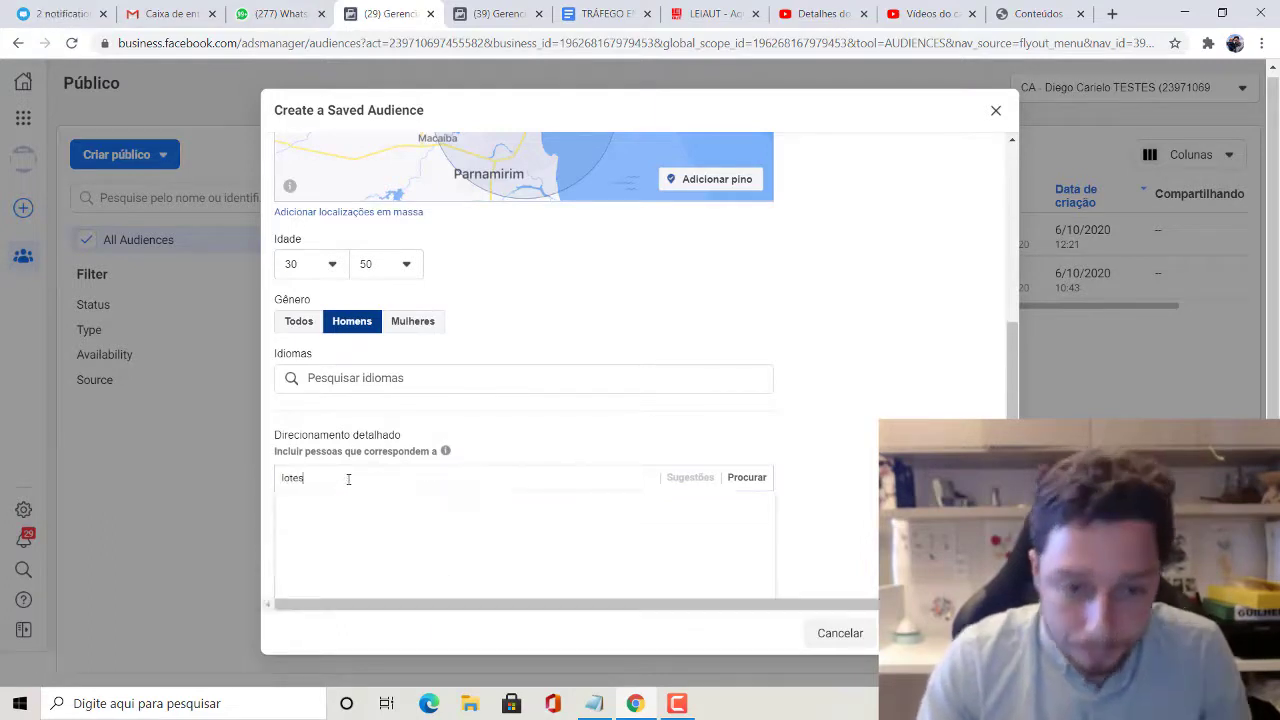
scroll(506, 365, down, 2)
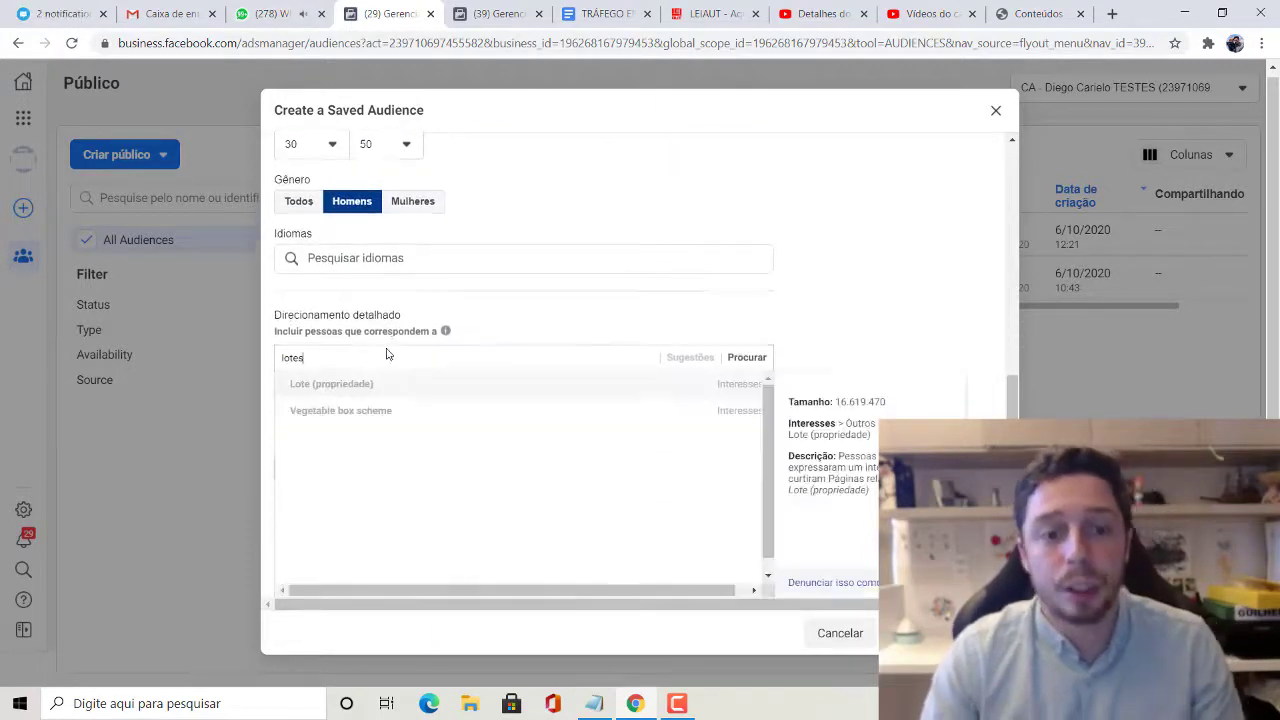
click(393, 388)
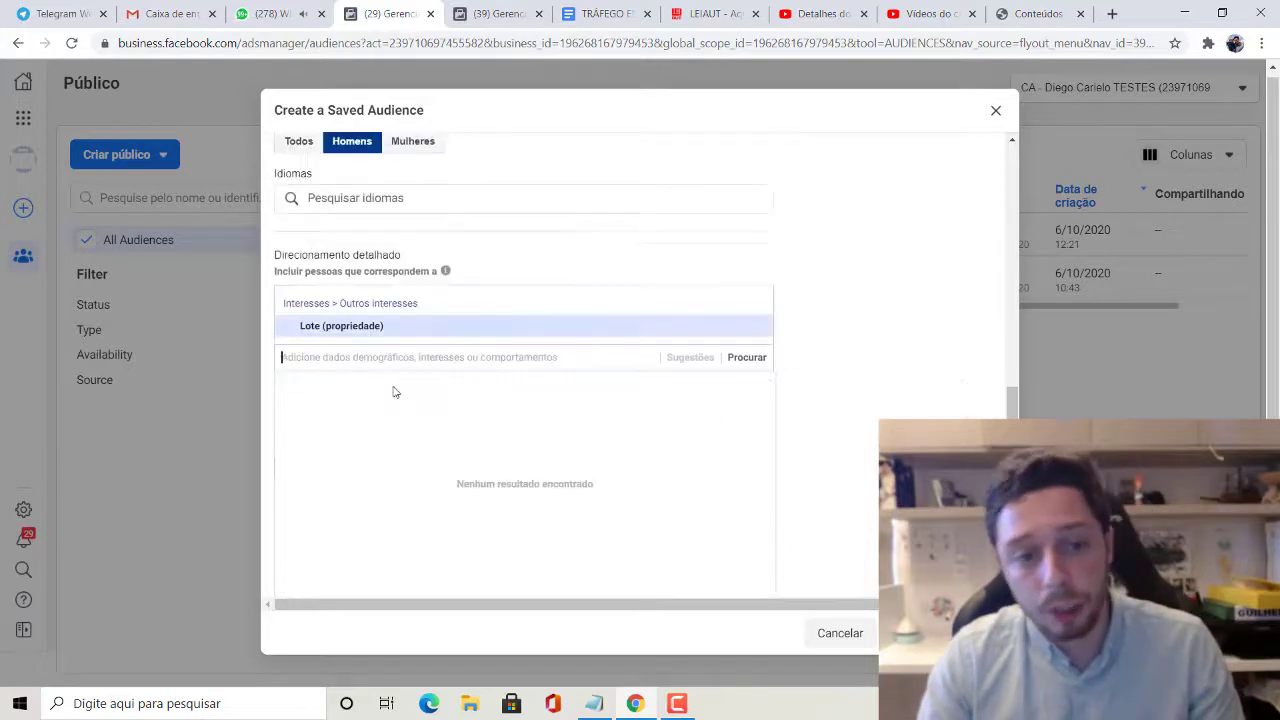
text(condominio)
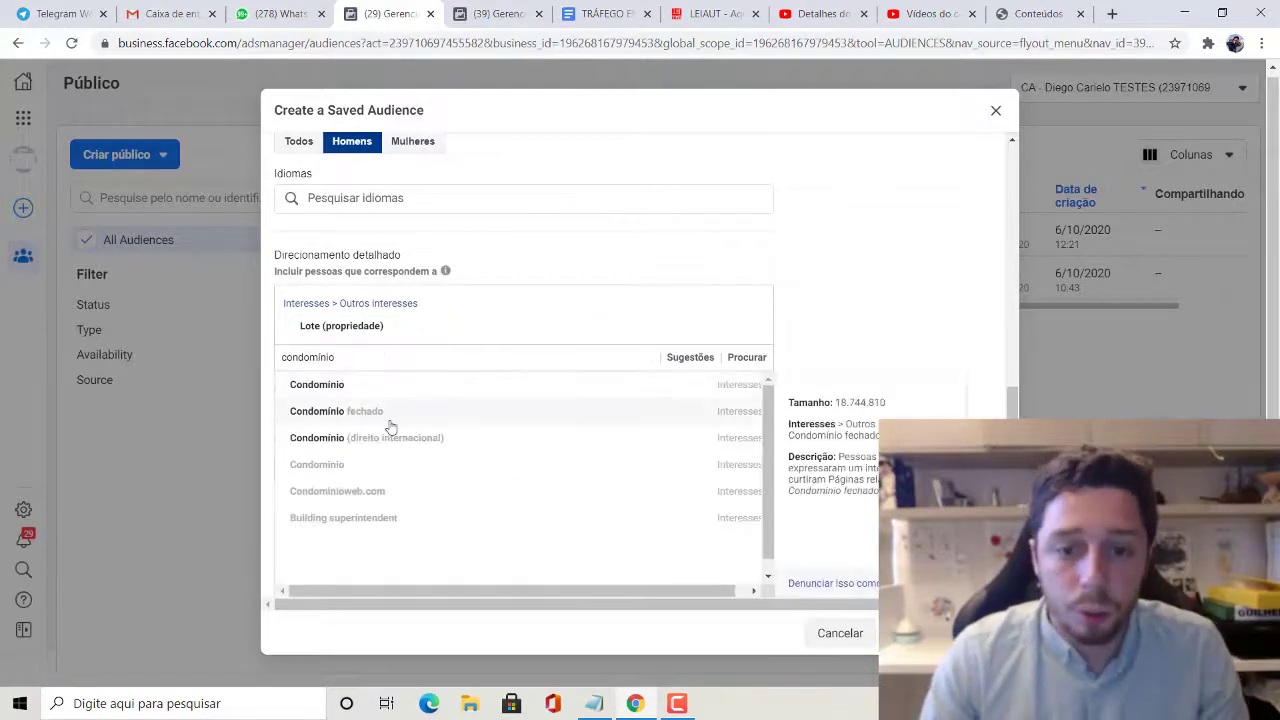
click(391, 416)
text(alphaville)
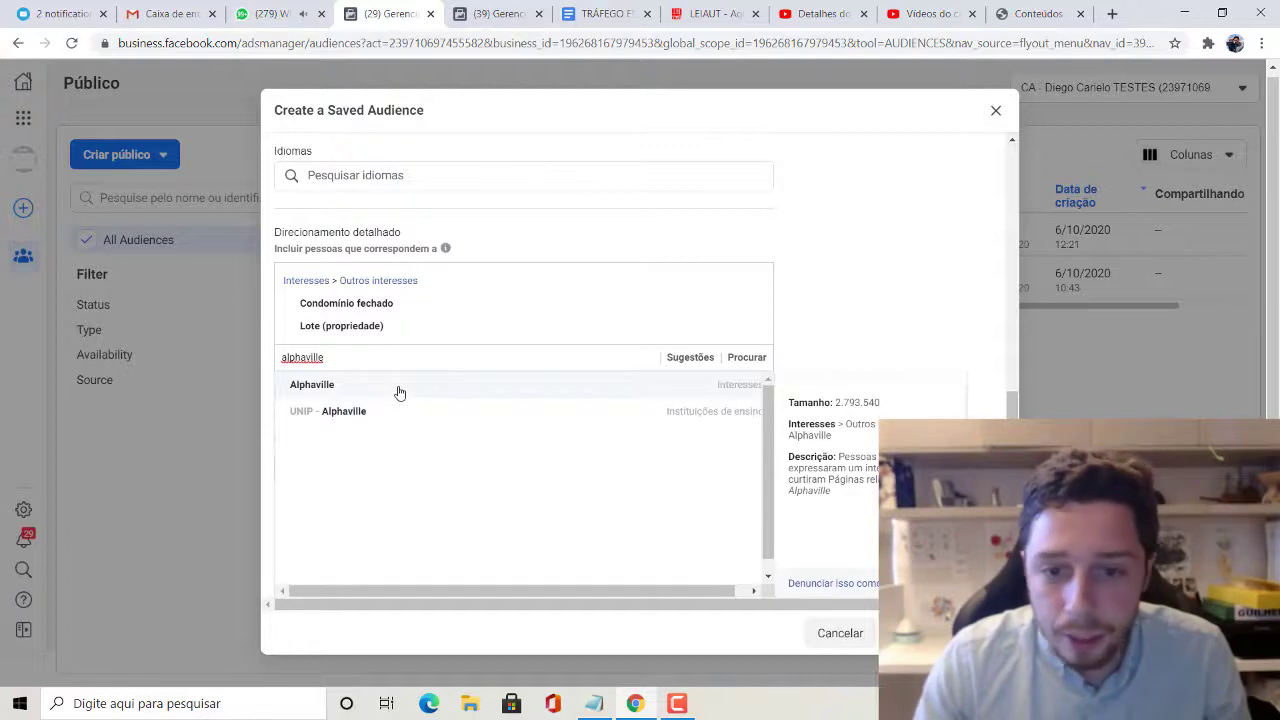
click(399, 389)
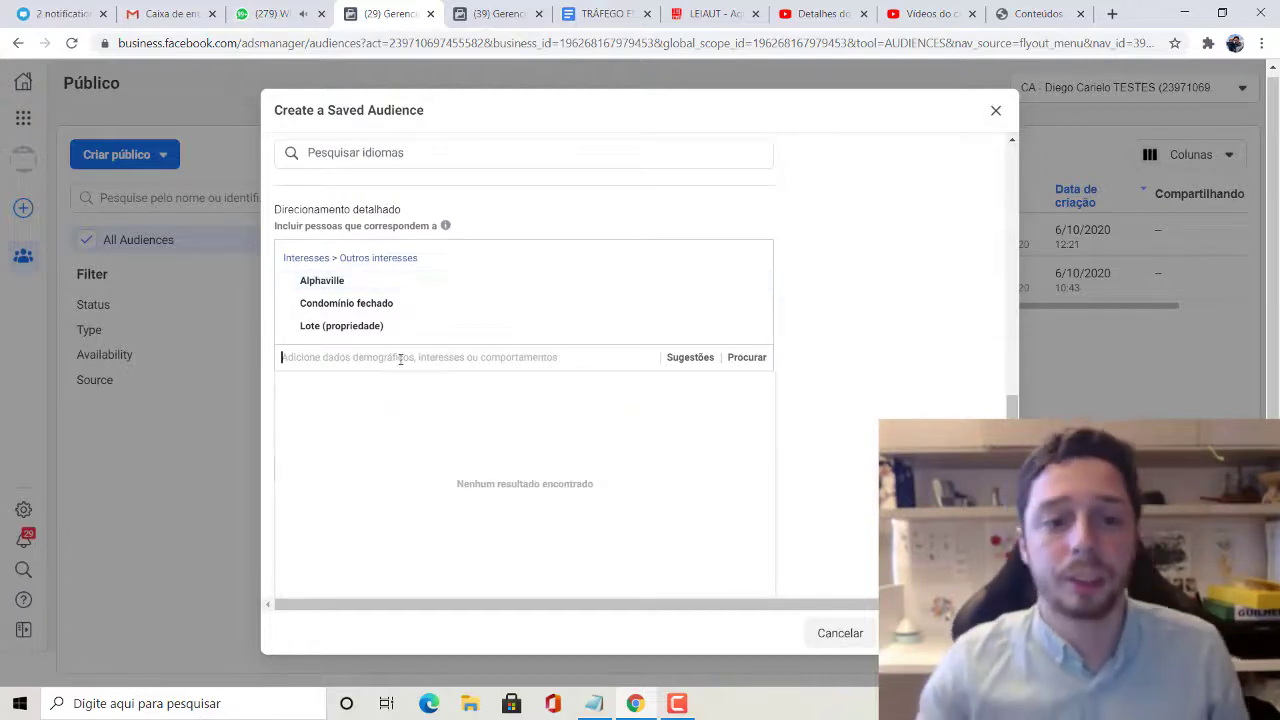
- Search the detailed targeting for luxury property terms and add the interest Imóvel de luxo
text(imóveis de luxo)
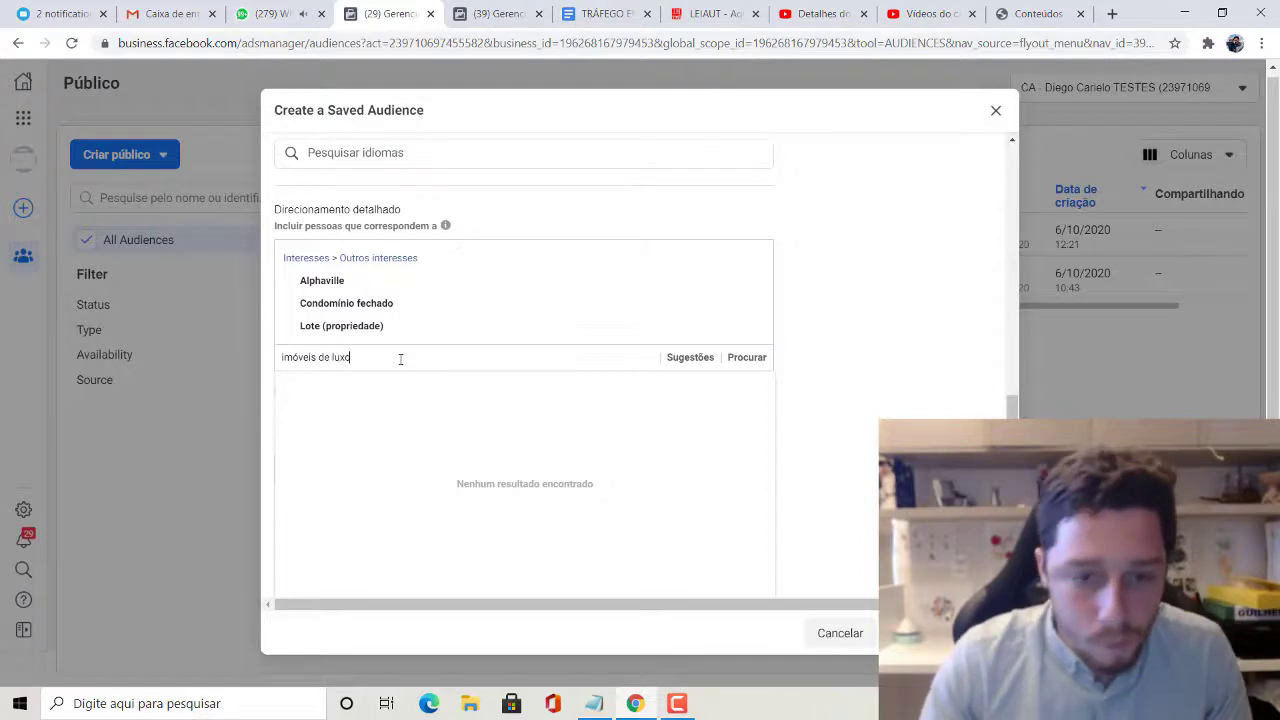
drag(409, 391, 461, 500)
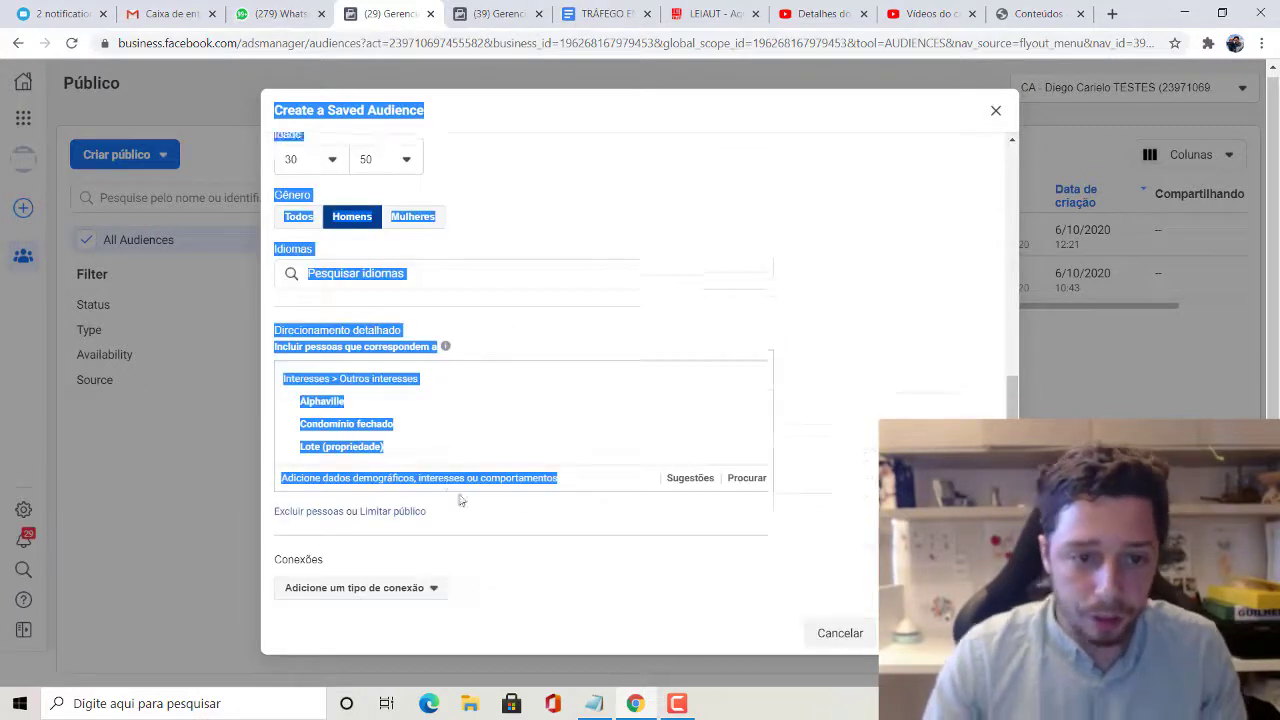
click(460, 472)
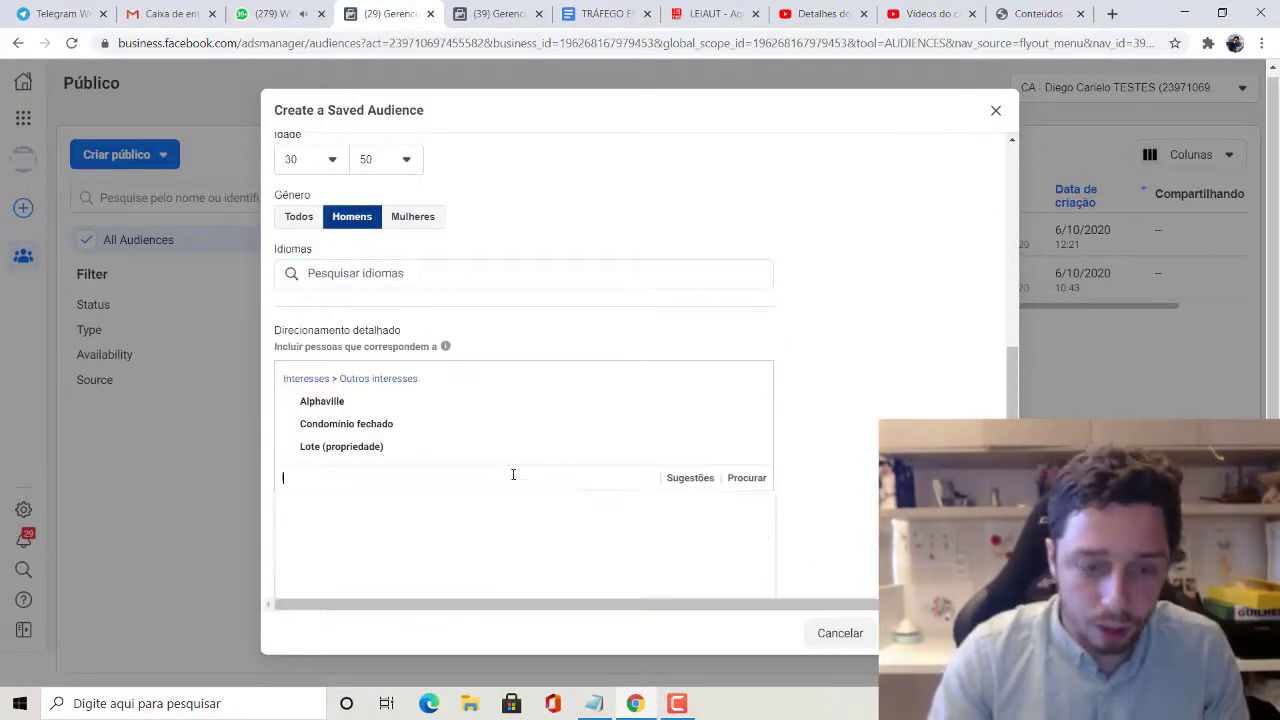
text(luxo)
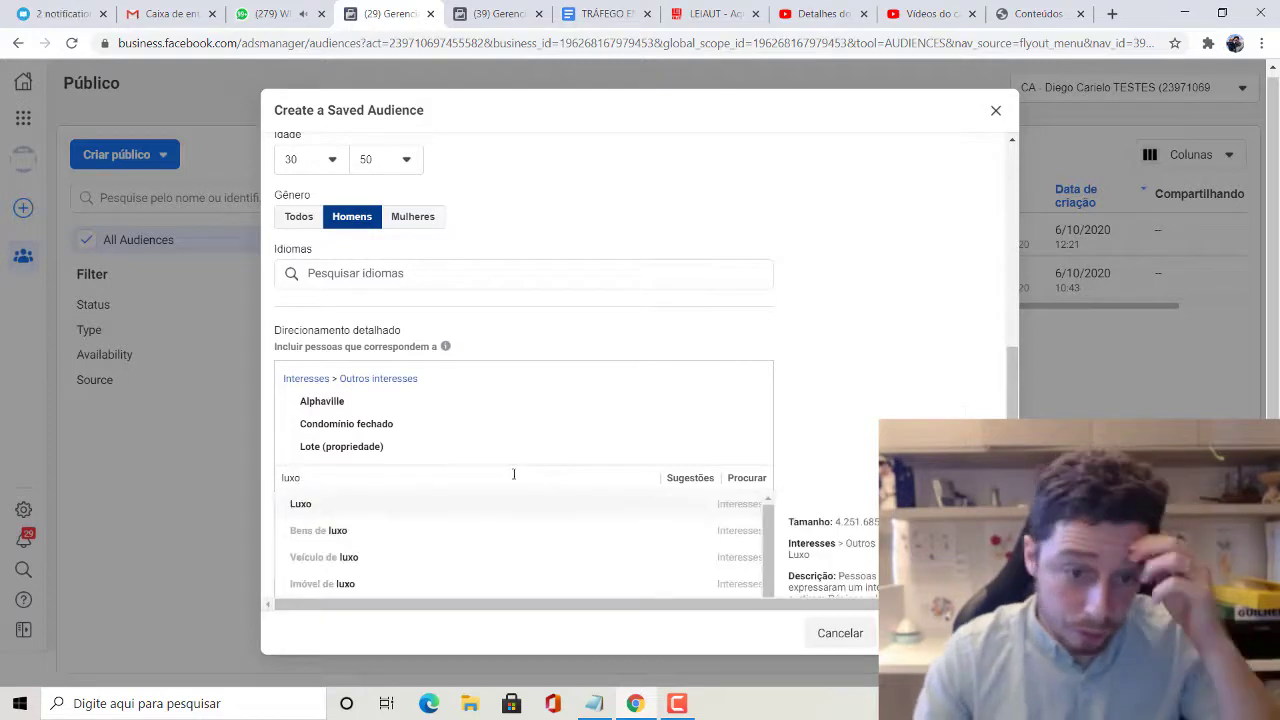
click(463, 586)
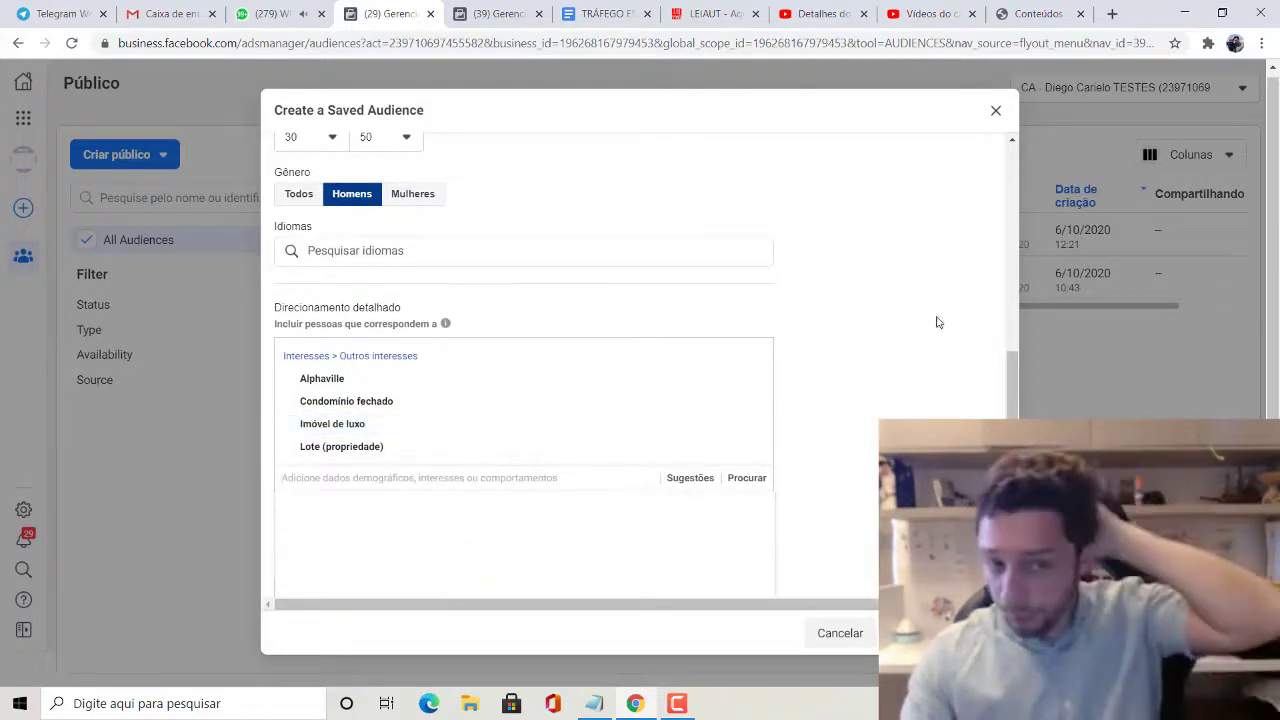
scroll(937, 322, down, 3)
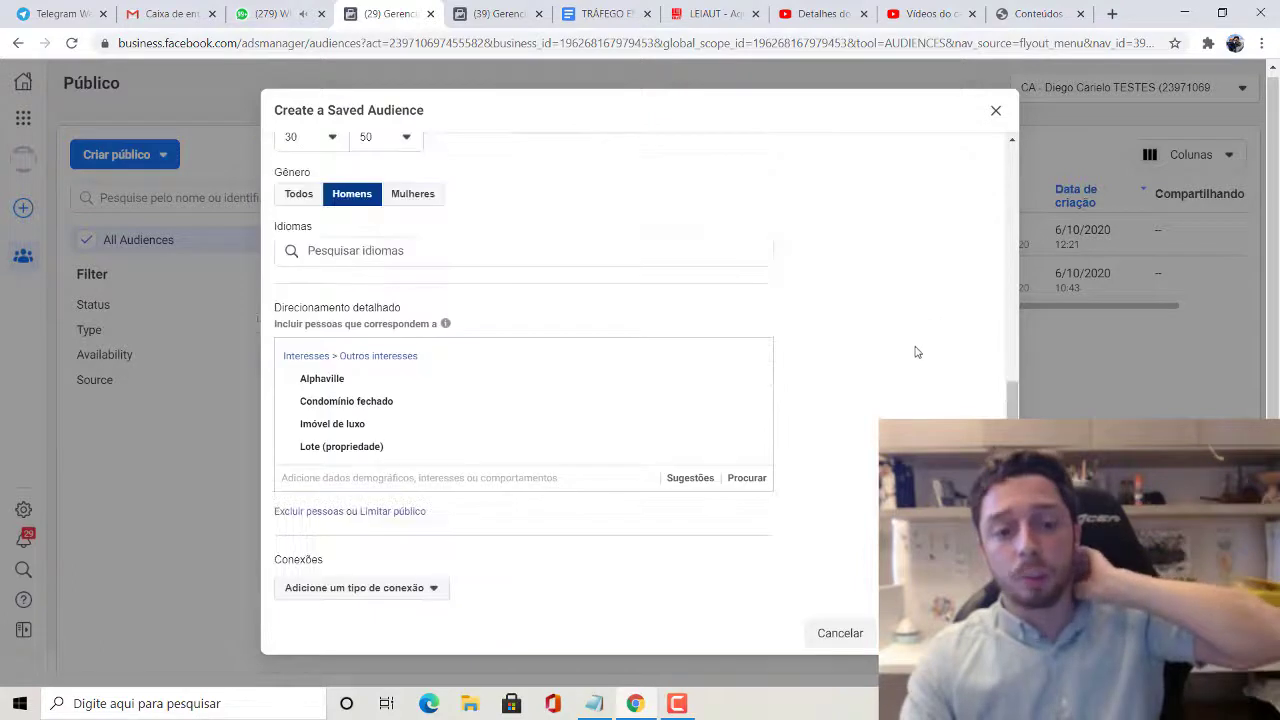
- Exclude people who match the employer Arquitetura & Construção from the audience's detailed targeting and save the audience
click(310, 511)
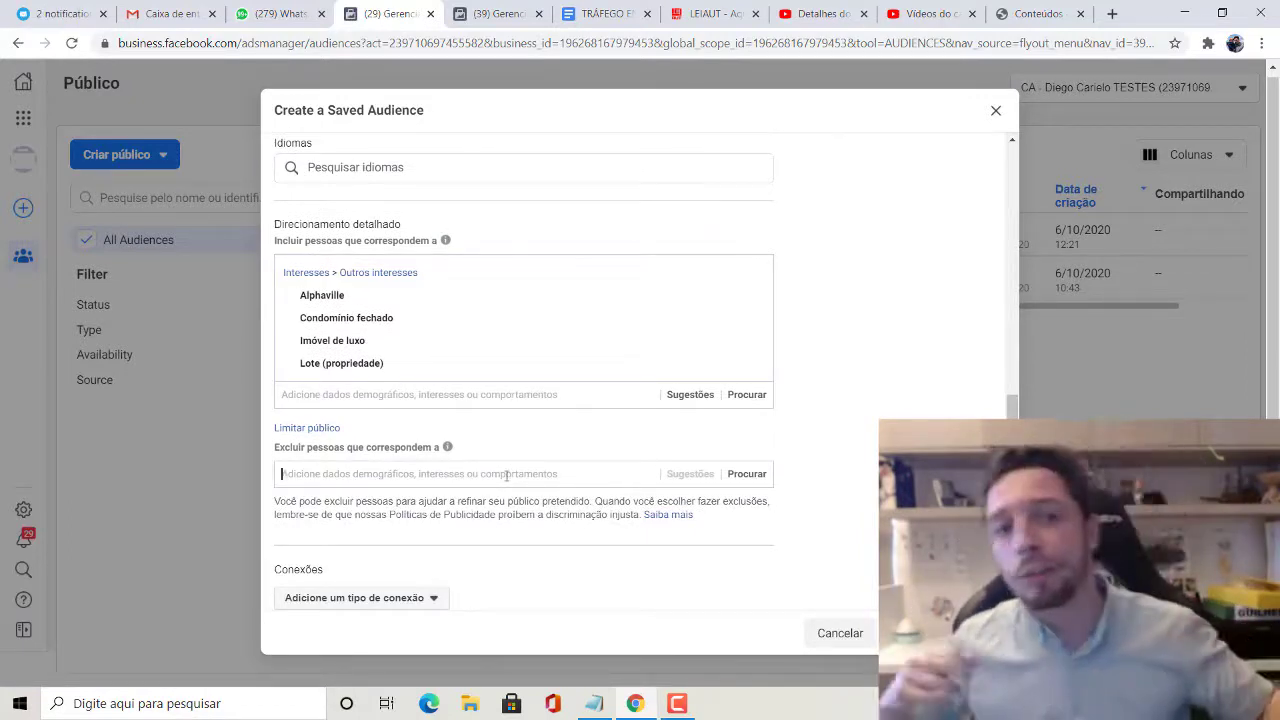
text(arqu)
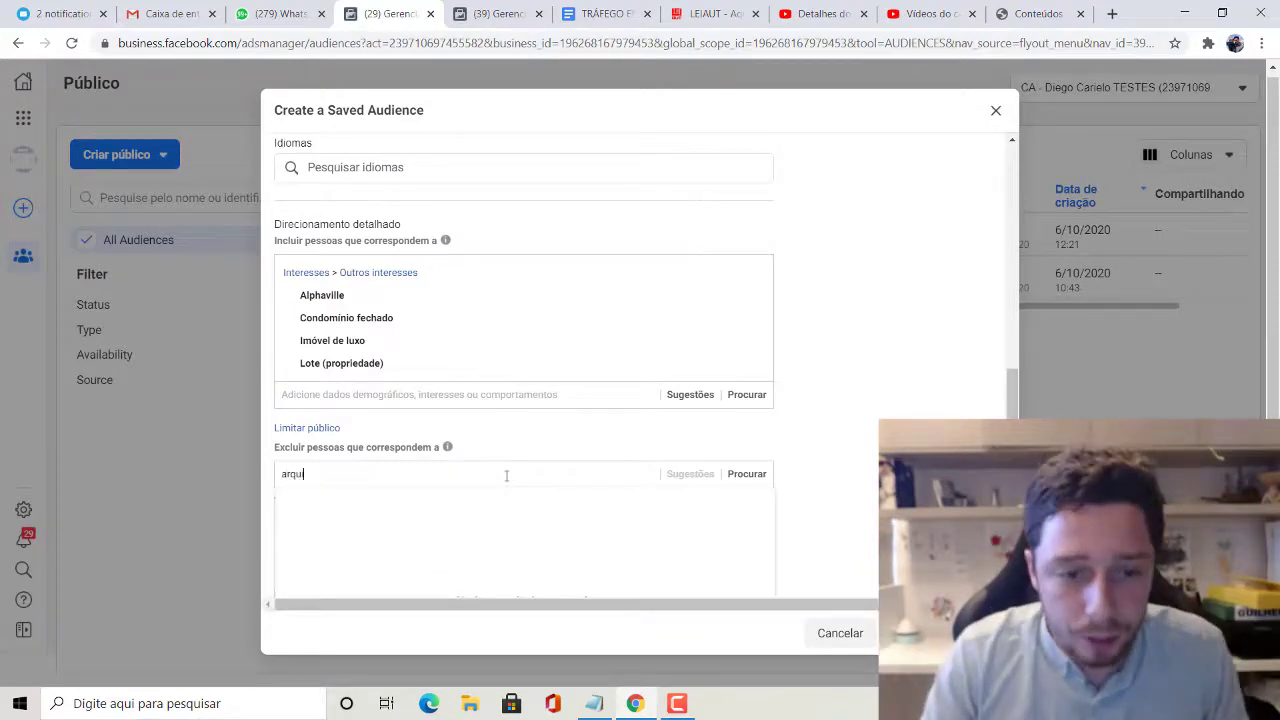
text(itetura)
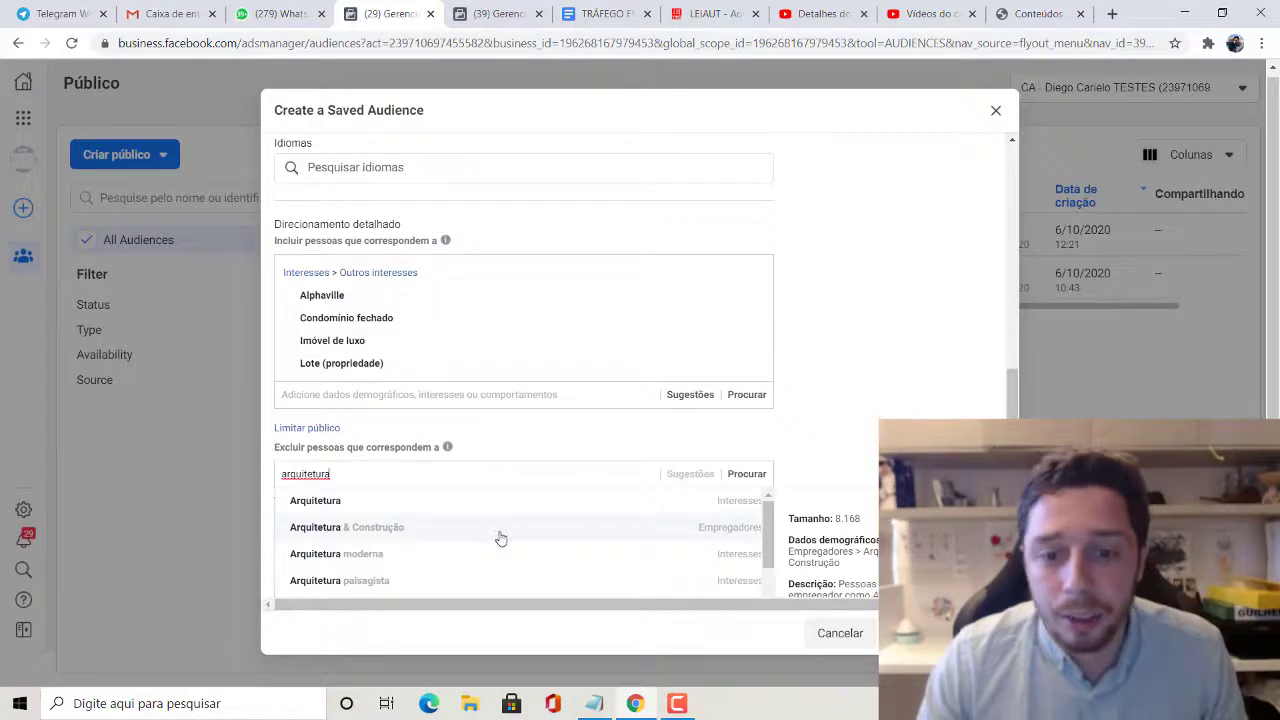
click(737, 539)
scroll(928, 418, down, 1)
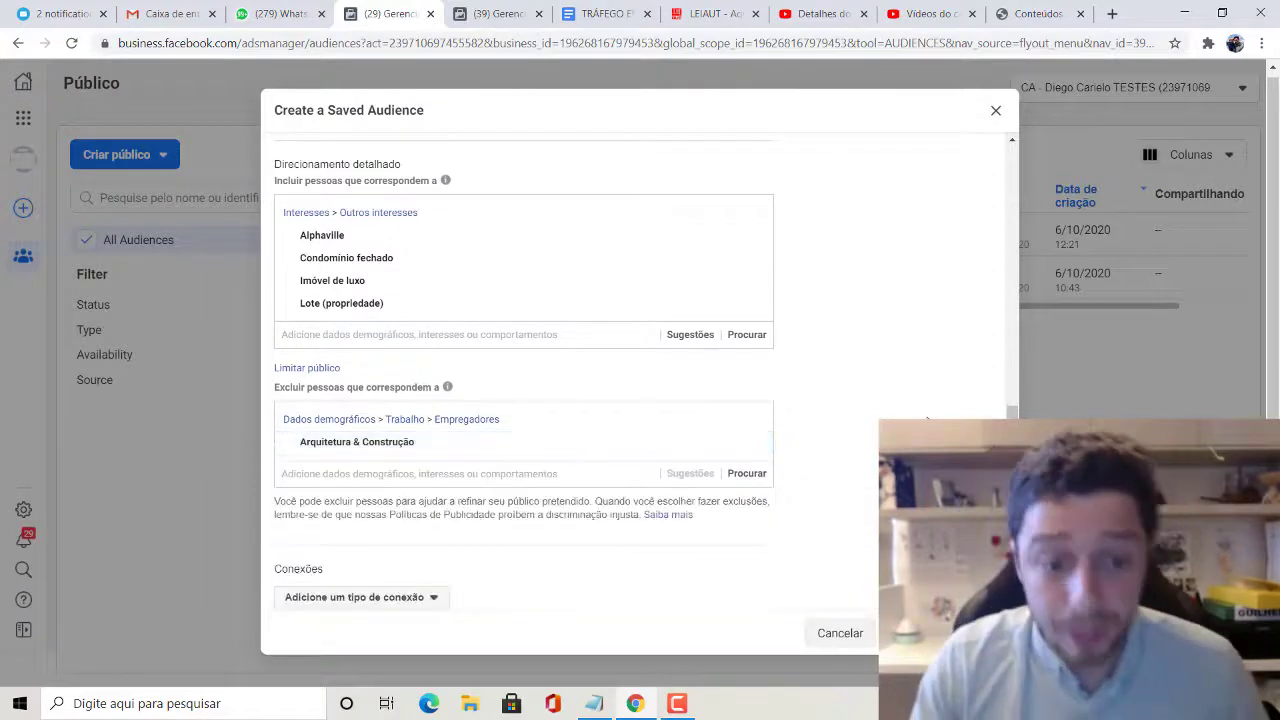
scroll(928, 418, down, 1)
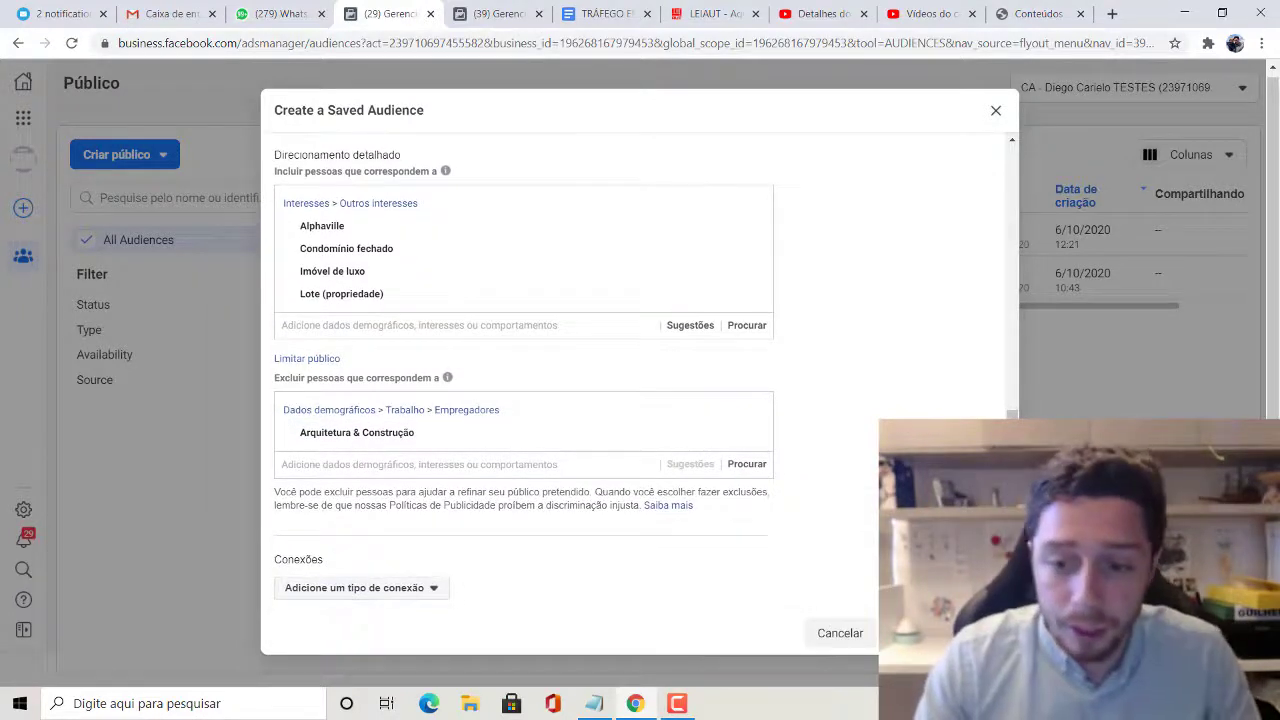
key(Escape)
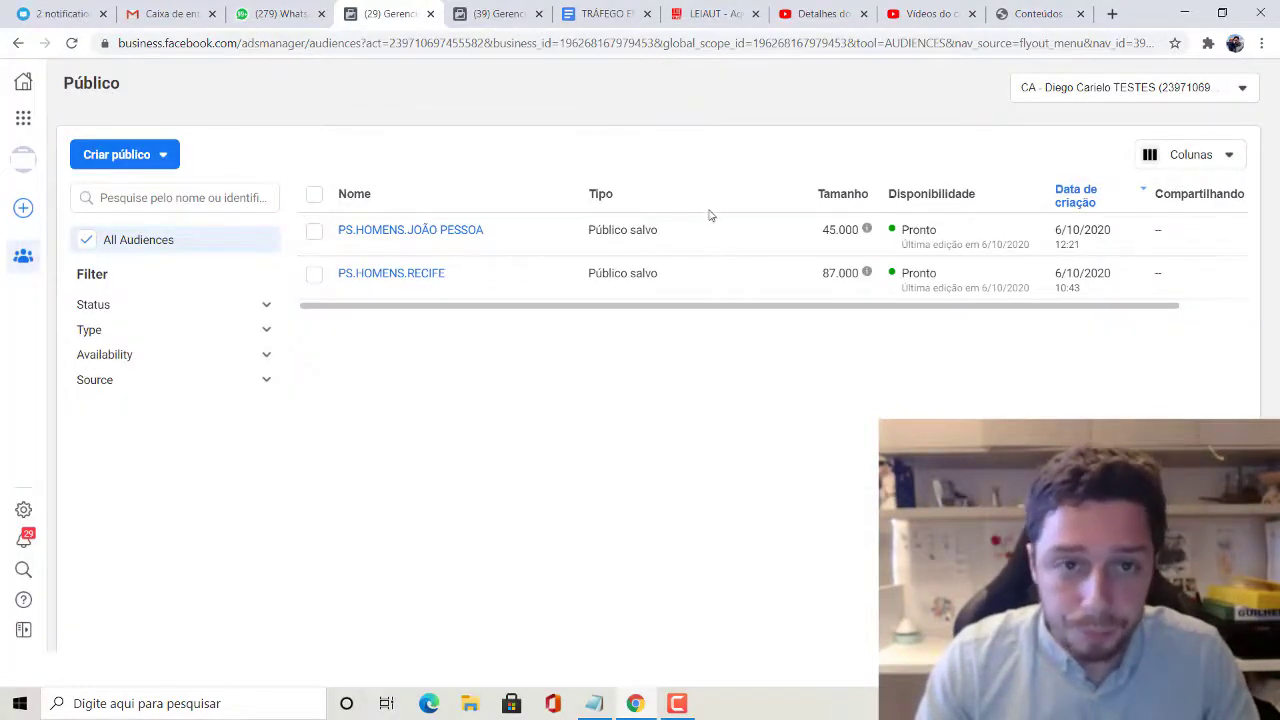
- Reload the saved audiences list and the editing page of the ad set 00 - INSTA [MANUAL / AUTO]
click(500, 44)
key(Return)
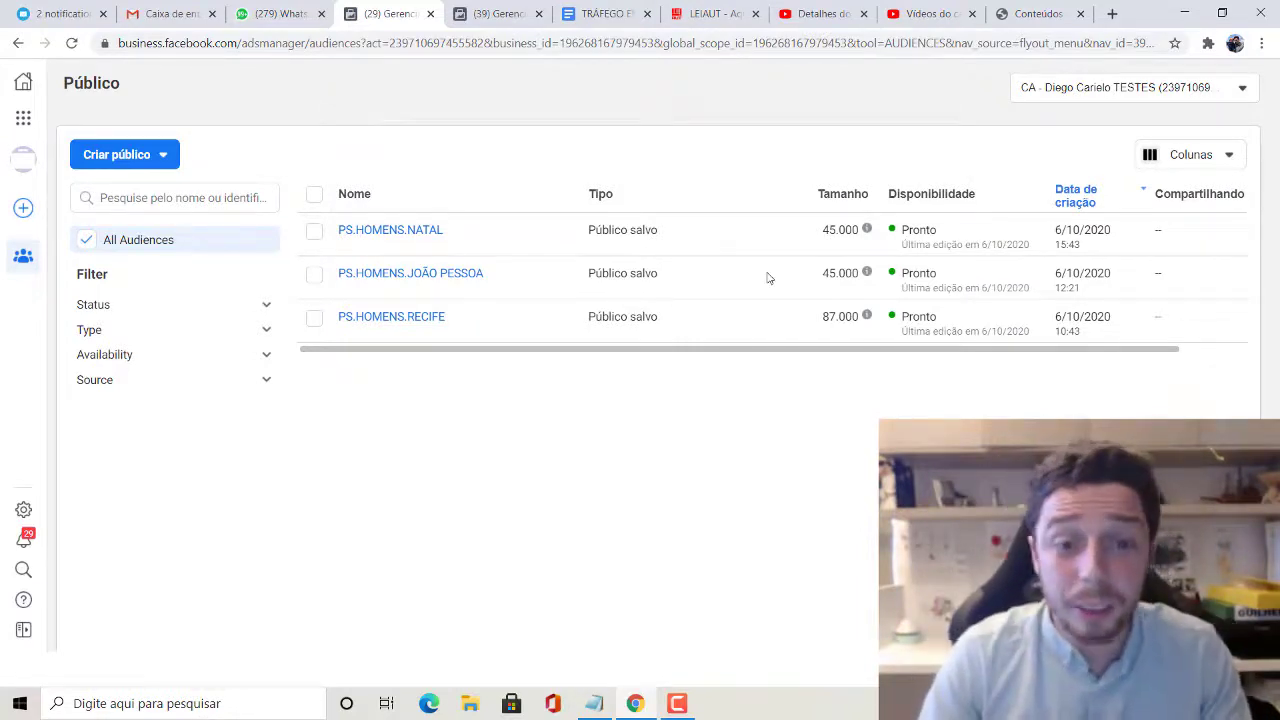
click(495, 13)
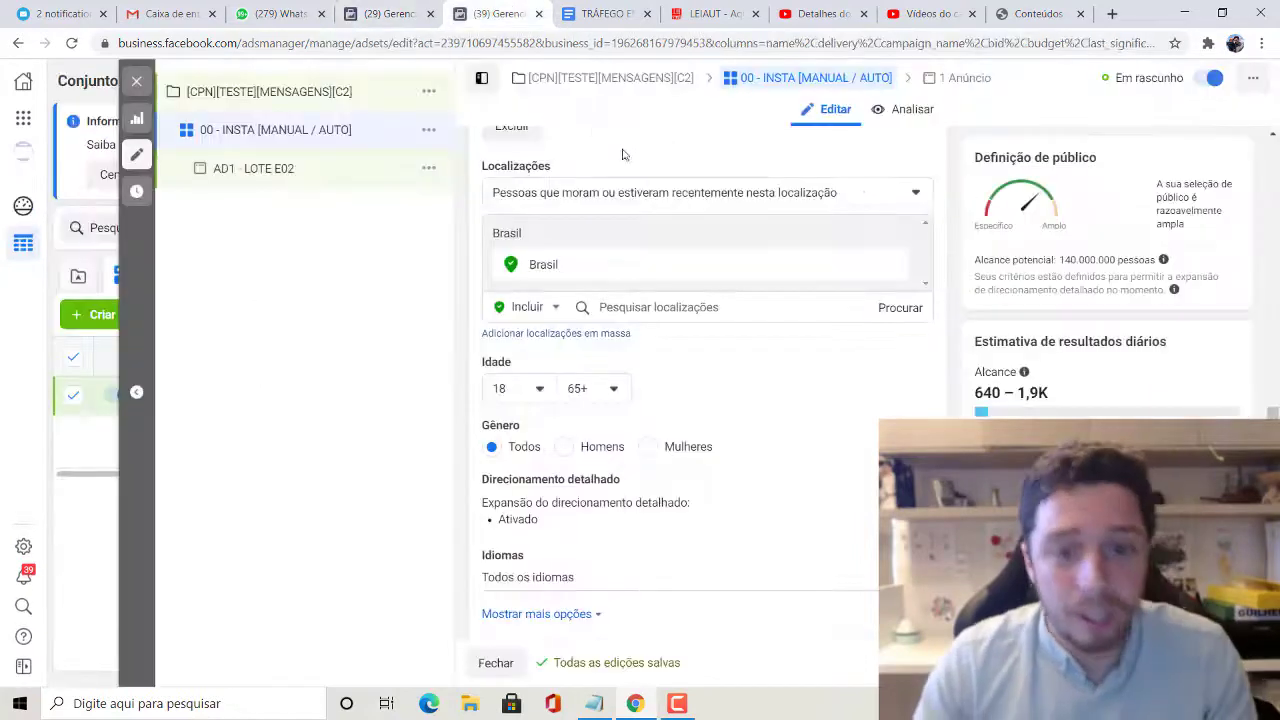
scroll(760, 340, up, 3)
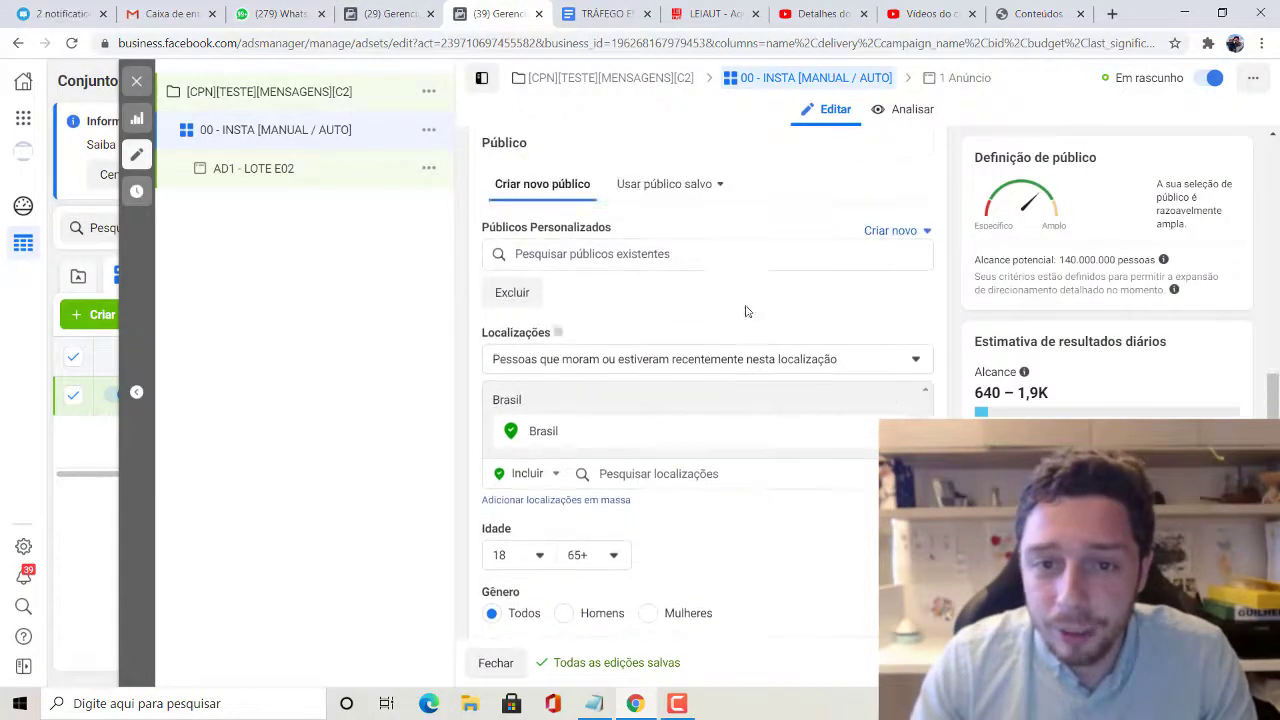
click(843, 44)
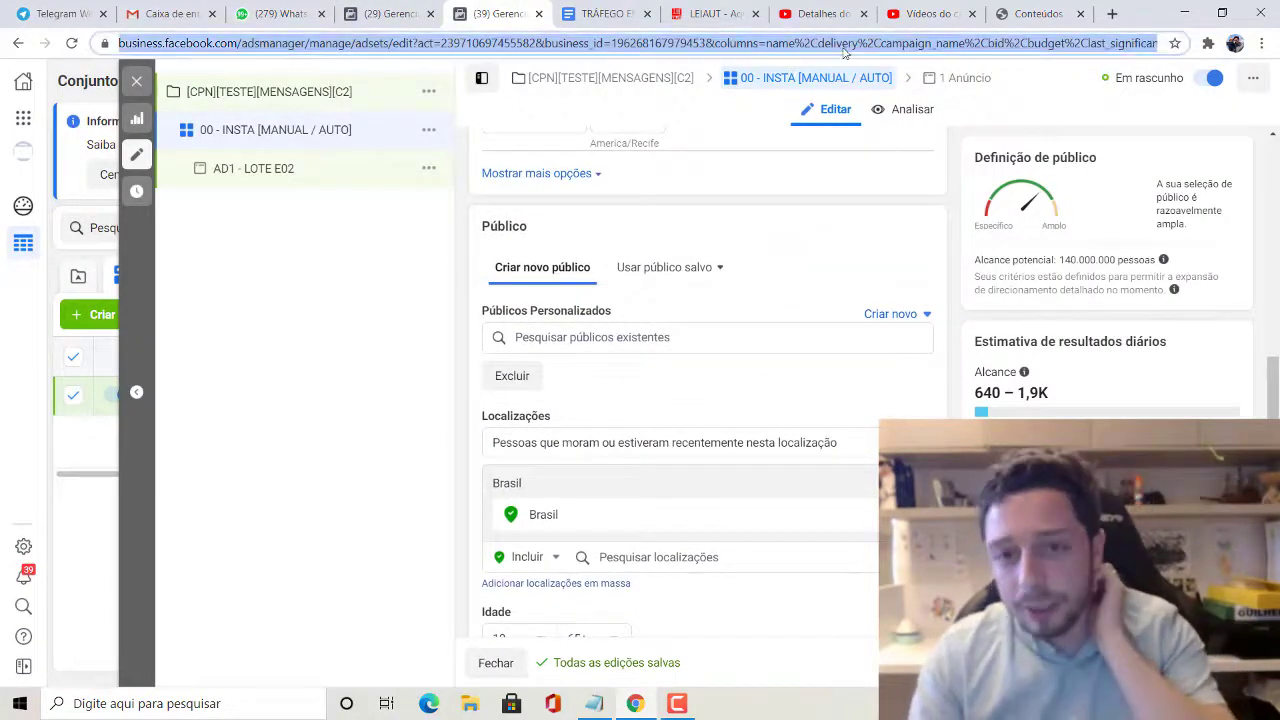
key(Return)
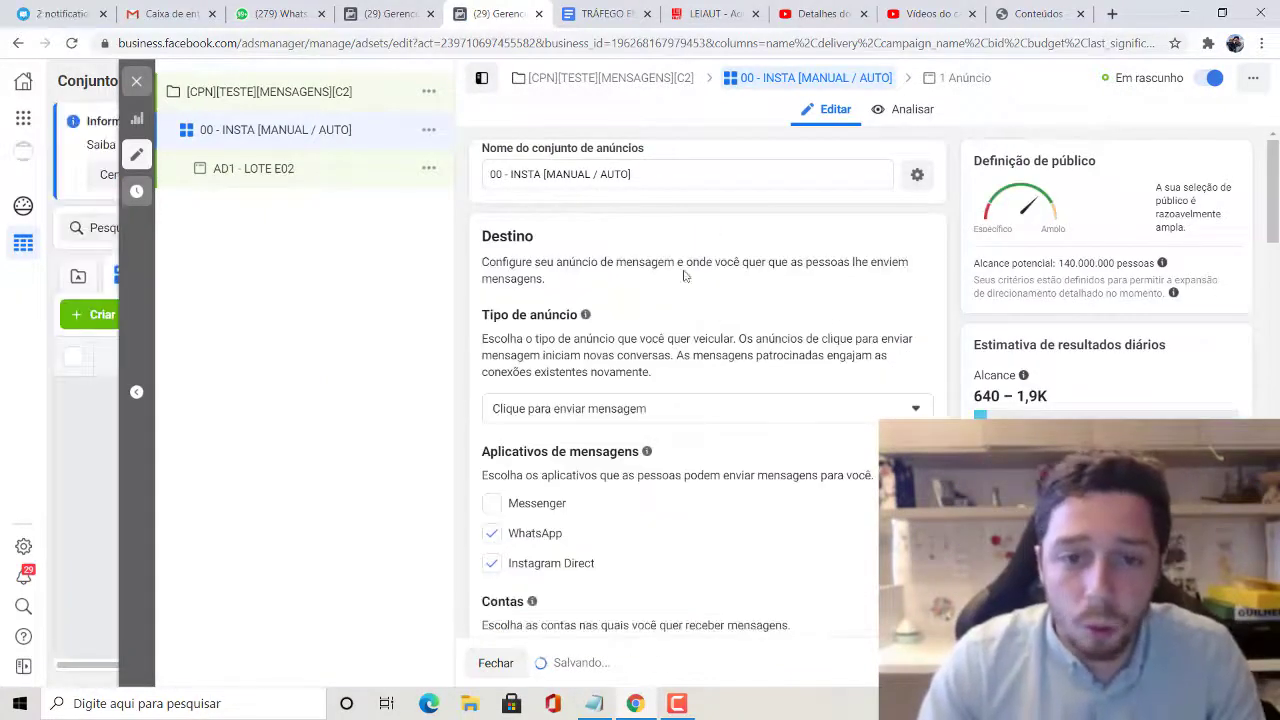
- Apply the saved audience PS.HOMENS.NATAL to the ad set
scroll(677, 324, down, 4)
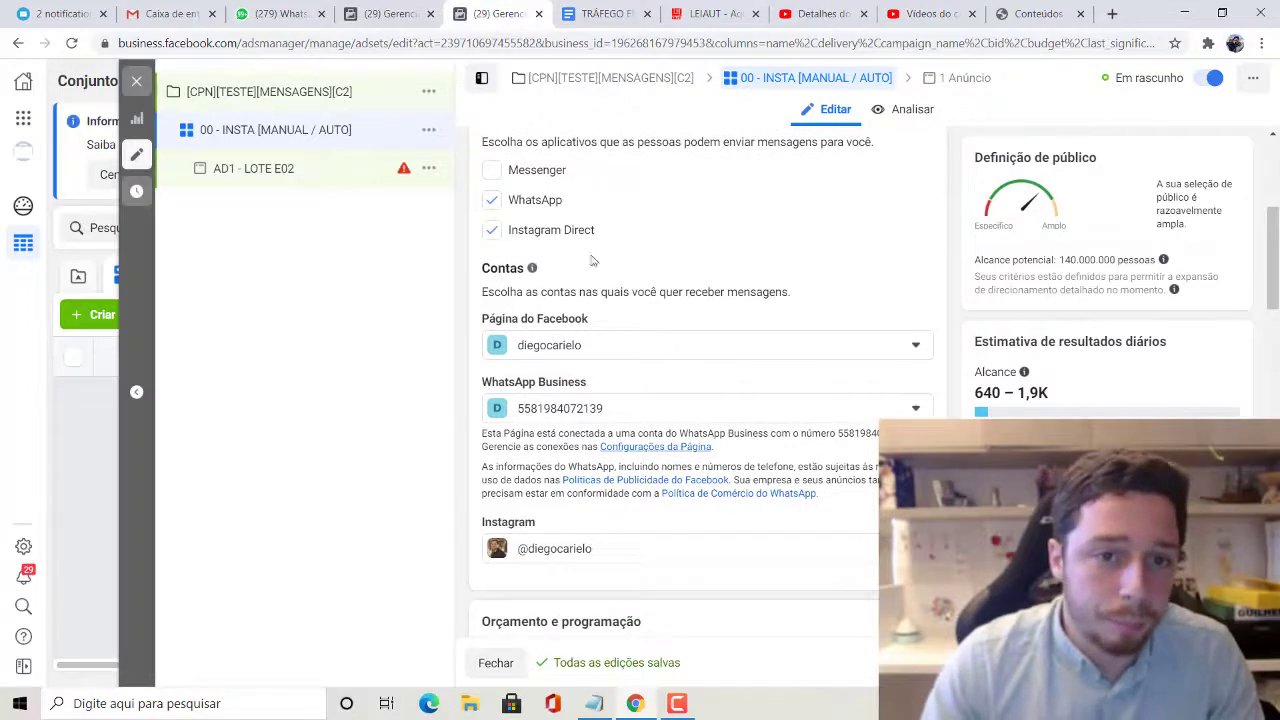
scroll(591, 260, down, 8)
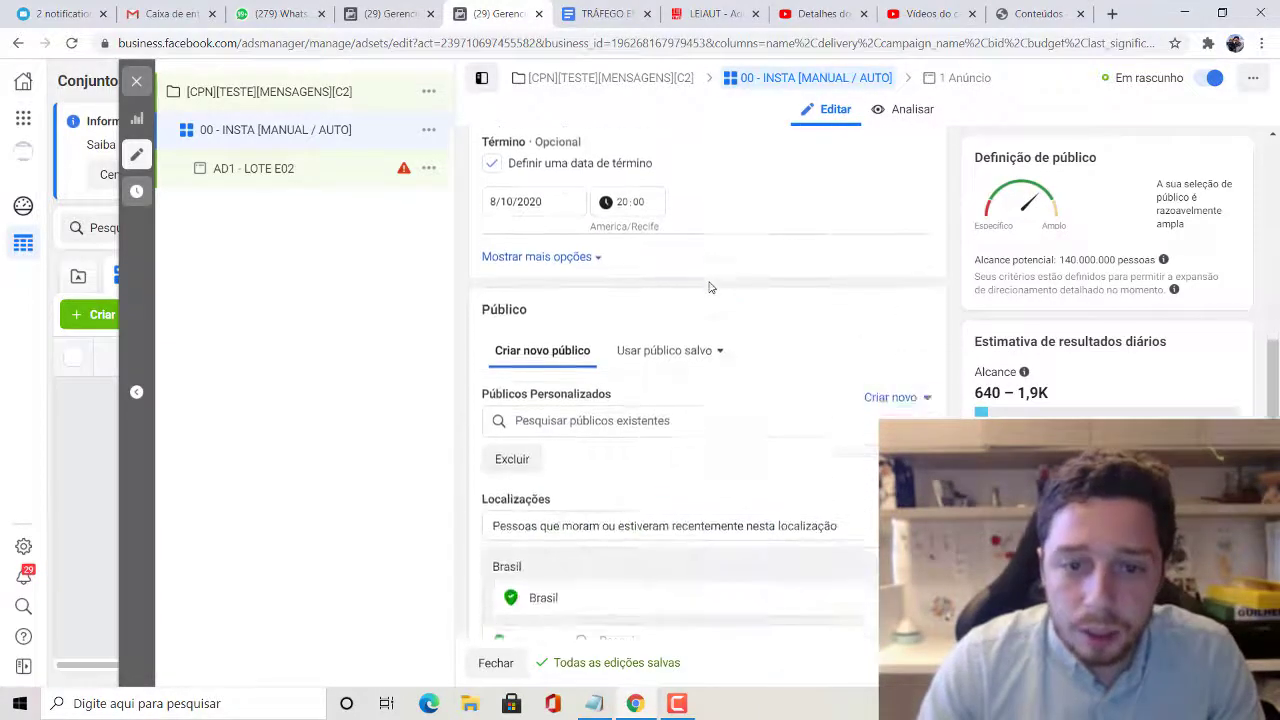
scroll(709, 287, down, 1)
click(713, 269)
click(718, 367)
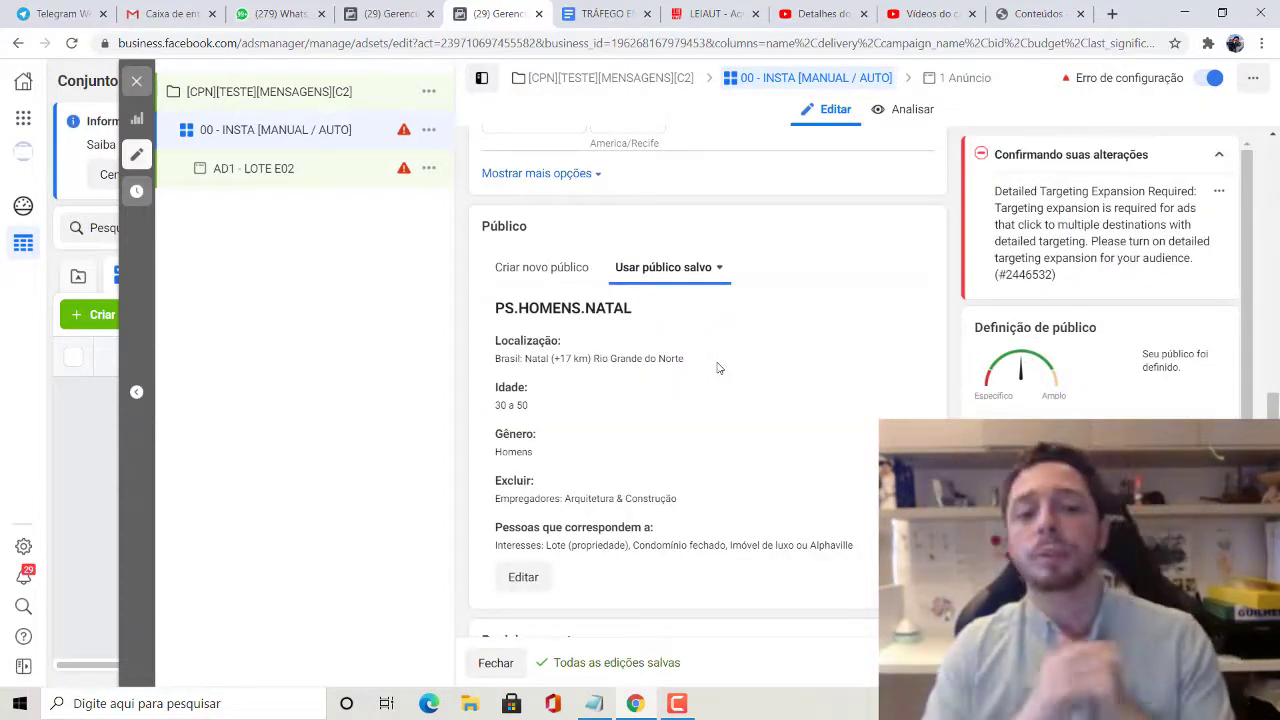
- Switch the ad set to manual placements and remove Facebook from the platforms so that only Instagram is used
scroll(564, 388, down, 1)
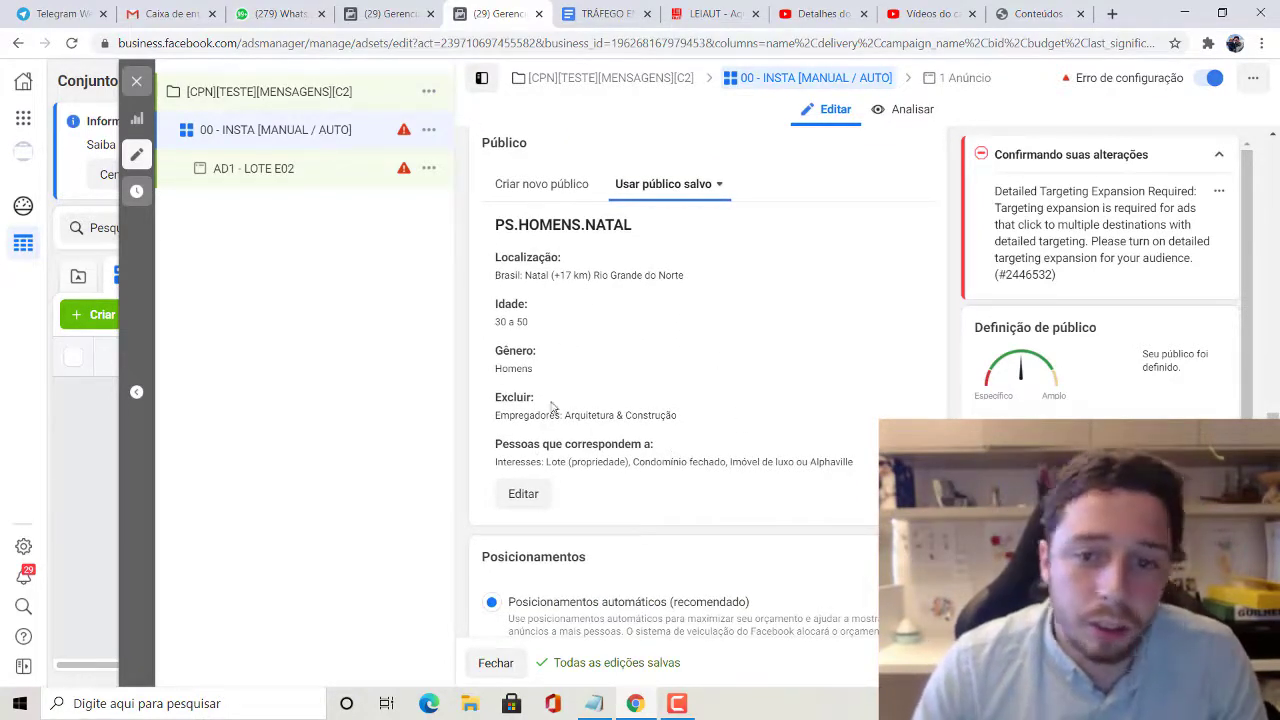
scroll(507, 392, down, 4)
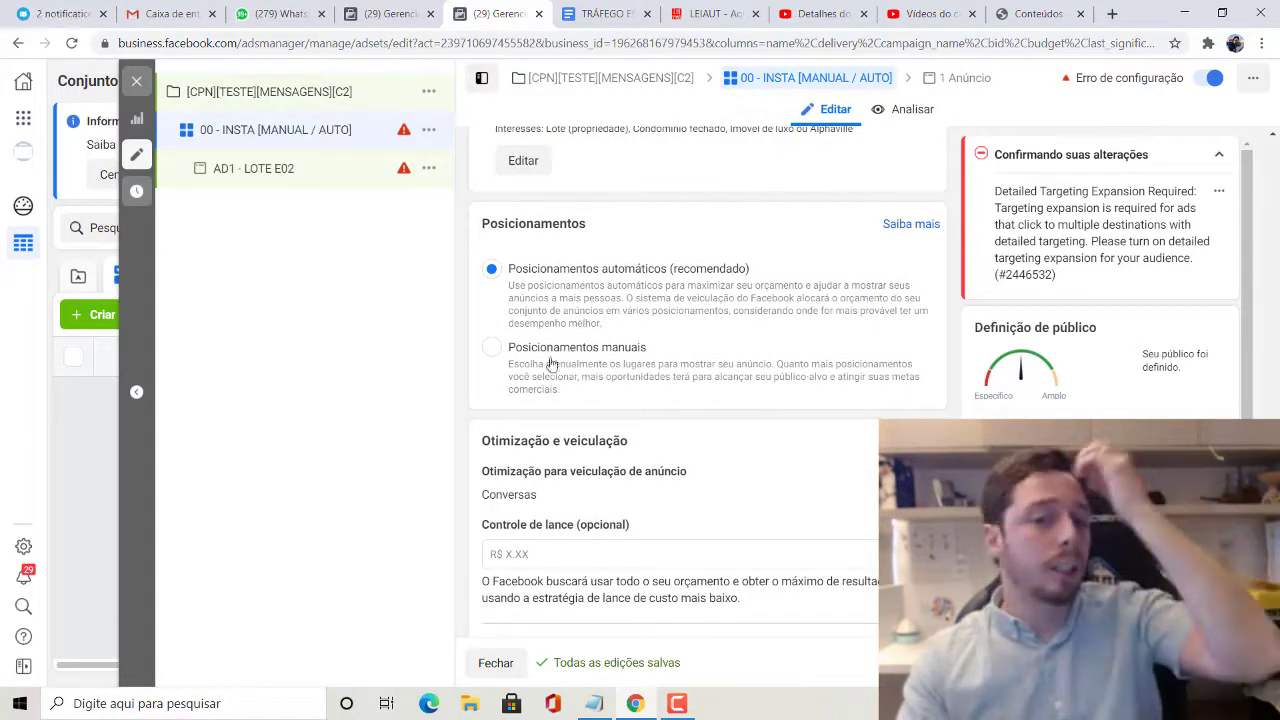
click(514, 350)
scroll(743, 323, down, 2)
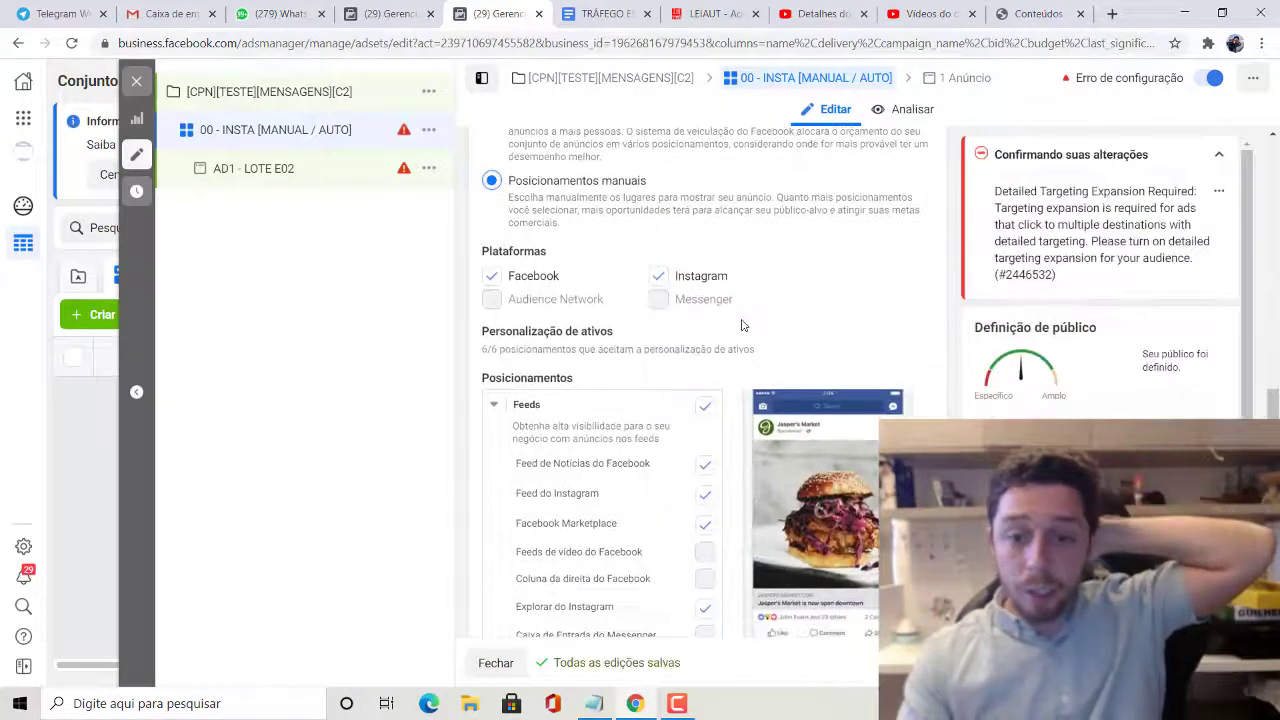
click(536, 281)
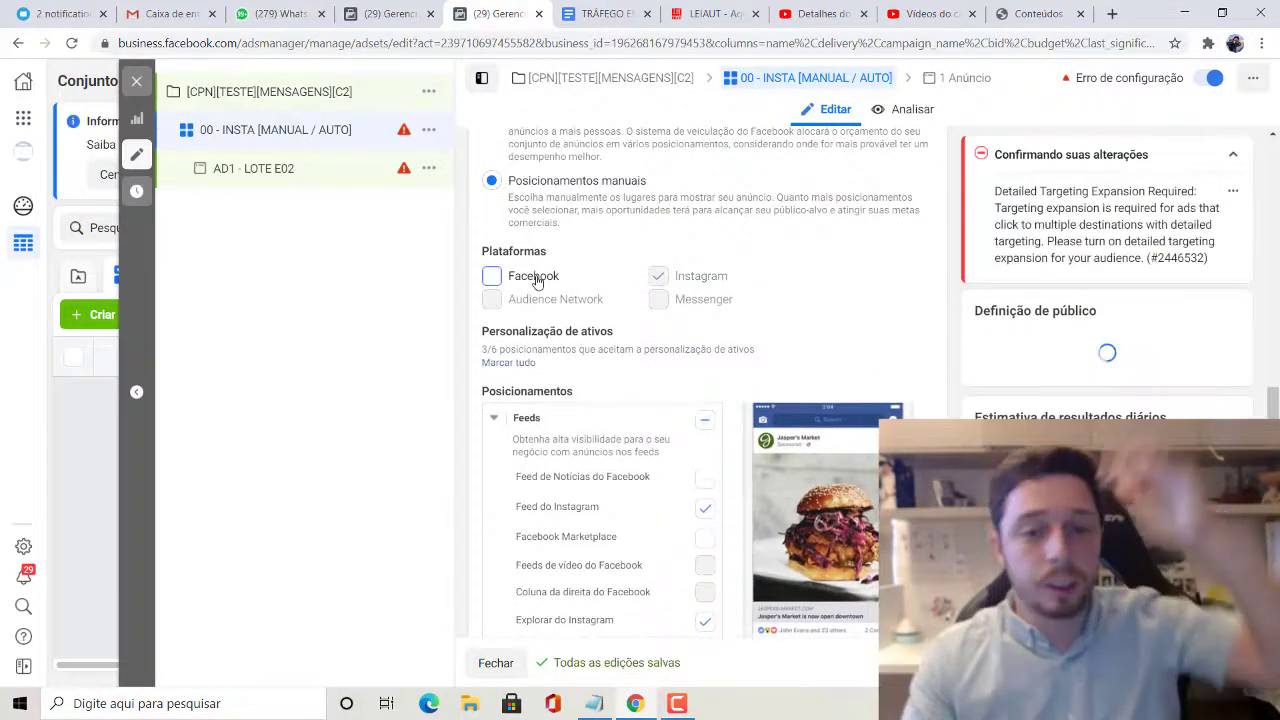
- Clear the Instagram Stories placement and select it again
scroll(720, 340, down, 1)
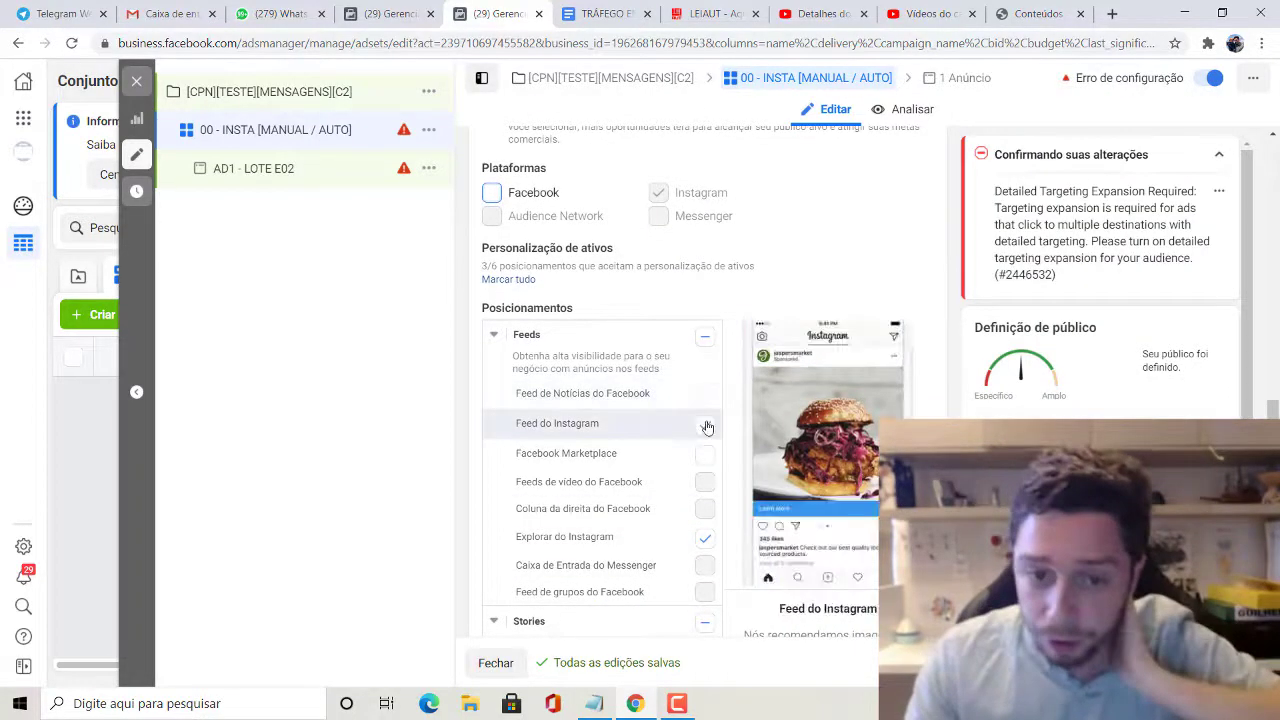
scroll(707, 423, down, 2)
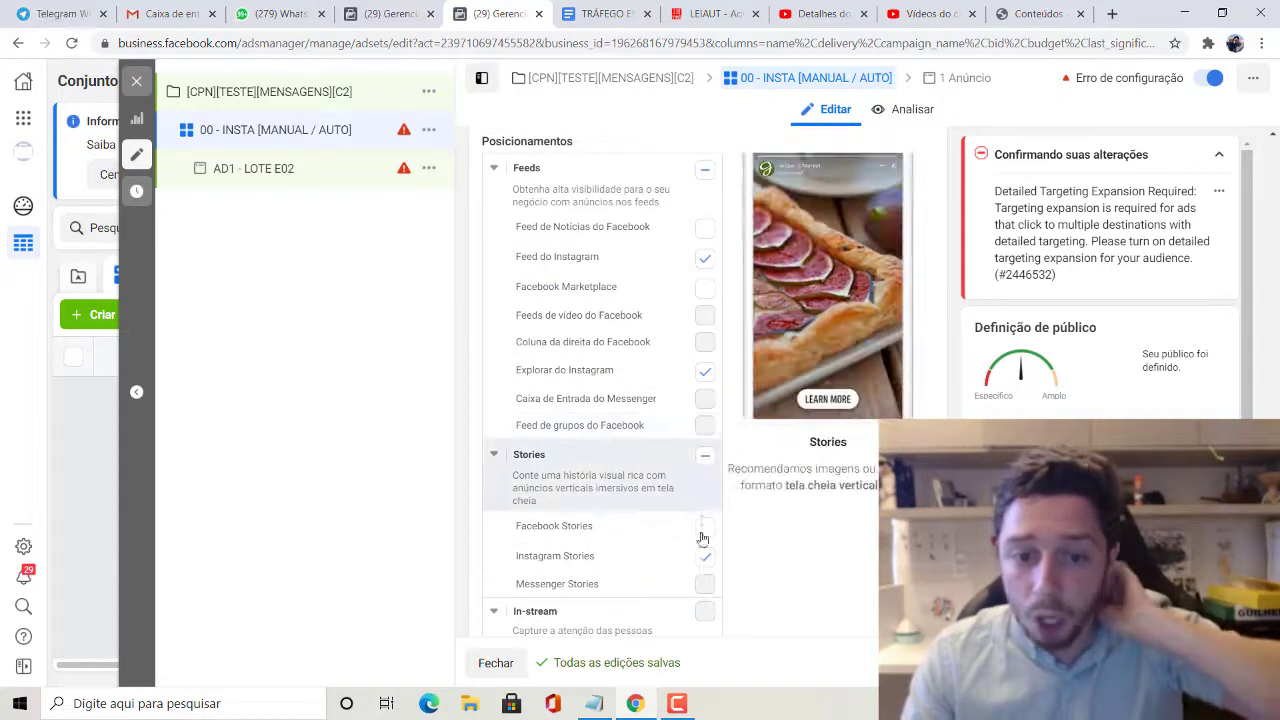
click(705, 556)
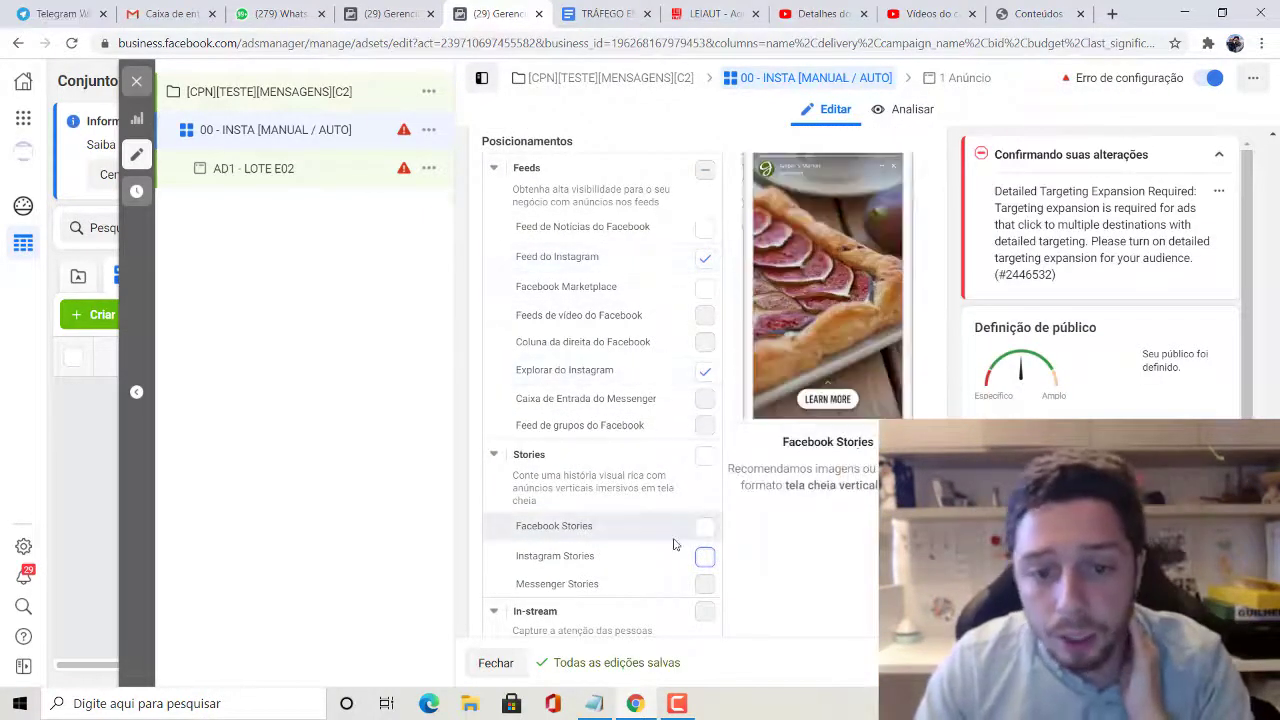
click(704, 557)
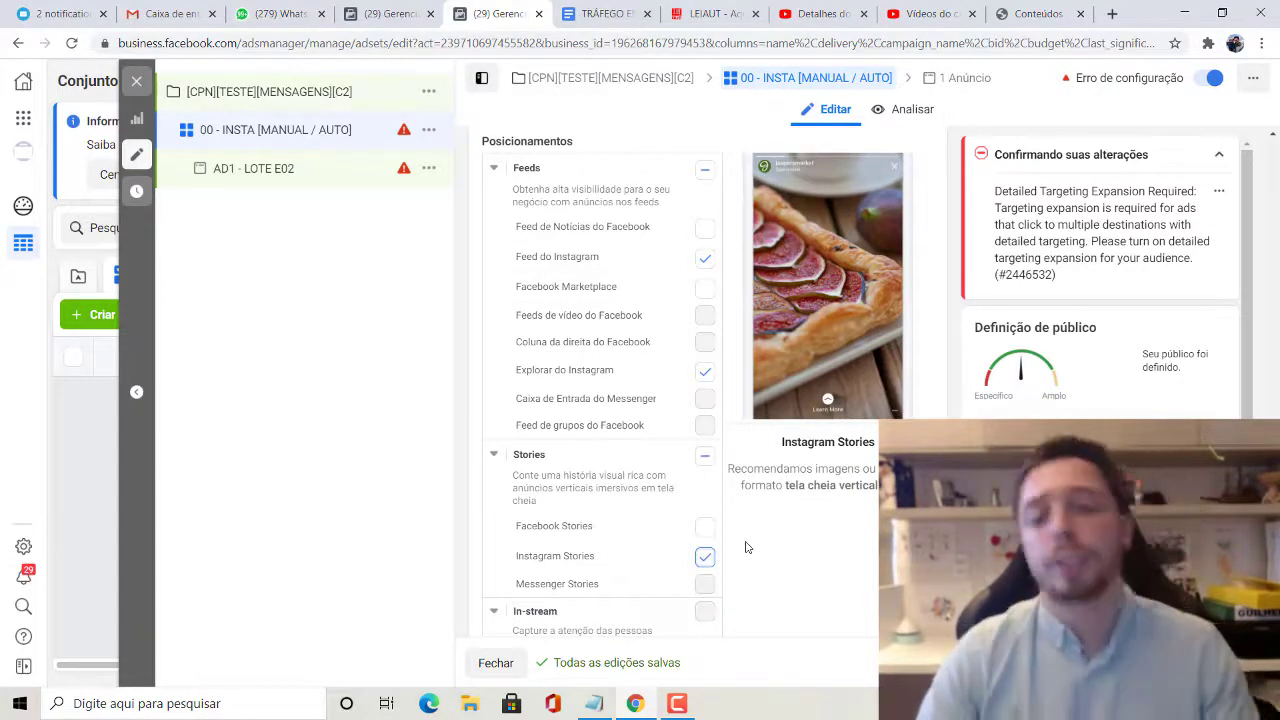
- Open the ad AD1 - LOTE E02 for editing and go to its creative media settings
scroll(743, 481, down, 5)
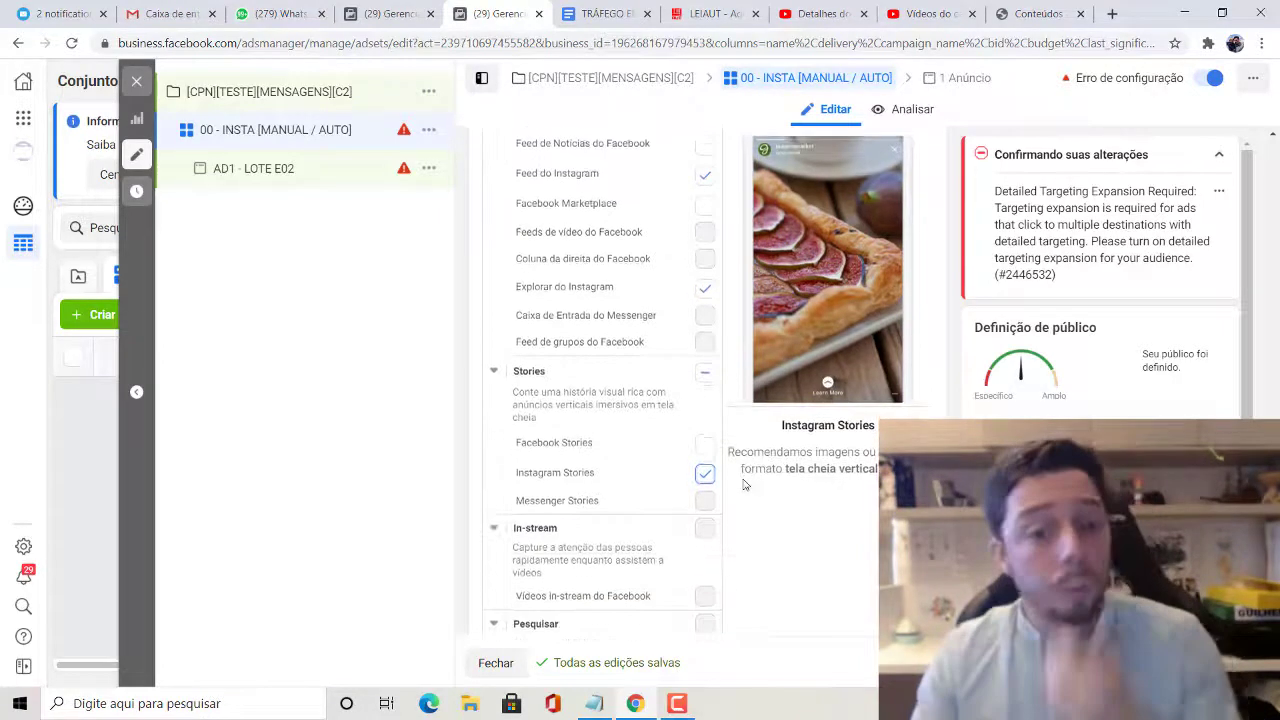
scroll(745, 455, up, 8)
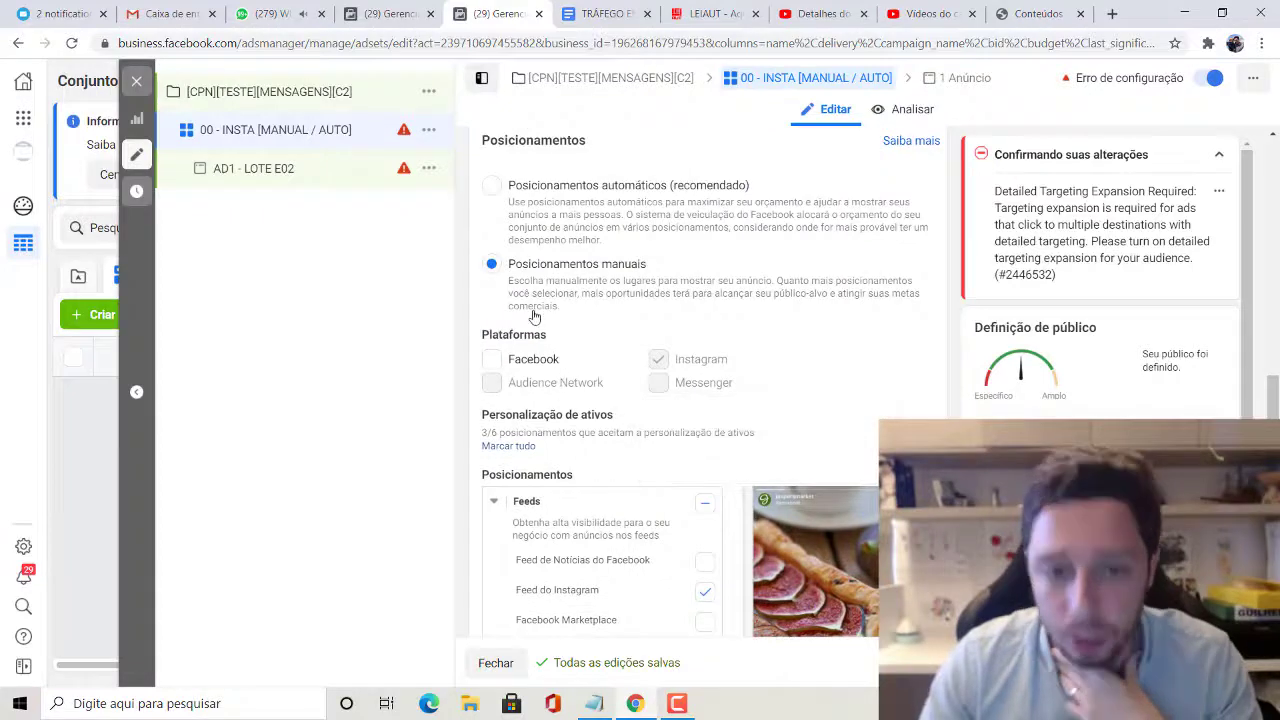
scroll(620, 310, down, 10)
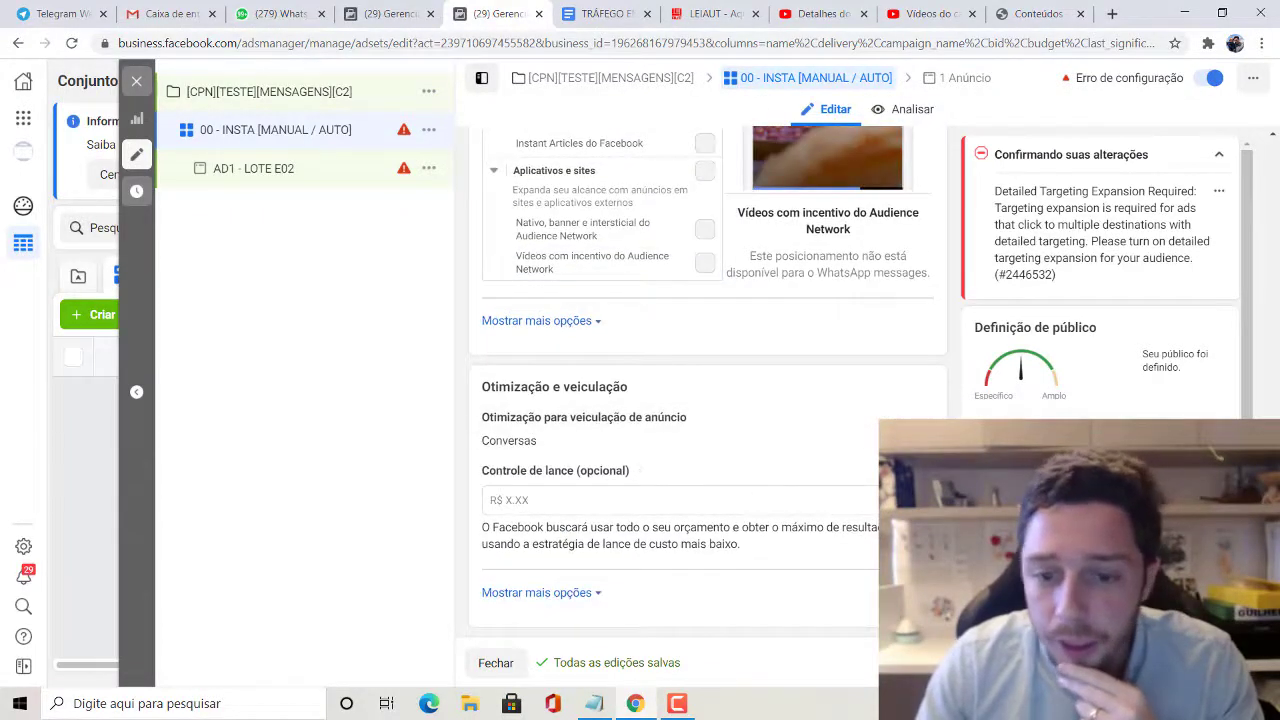
click(253, 168)
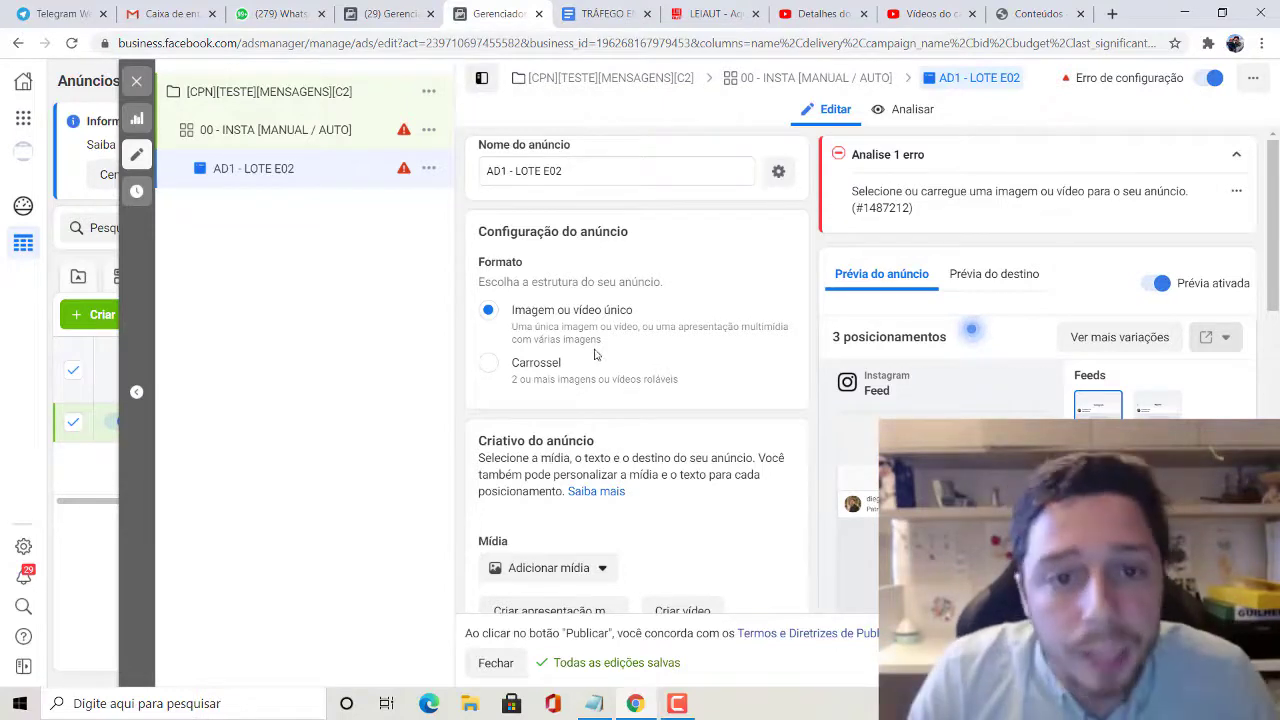
scroll(603, 351, down, 2)
scroll(634, 354, up, 1)
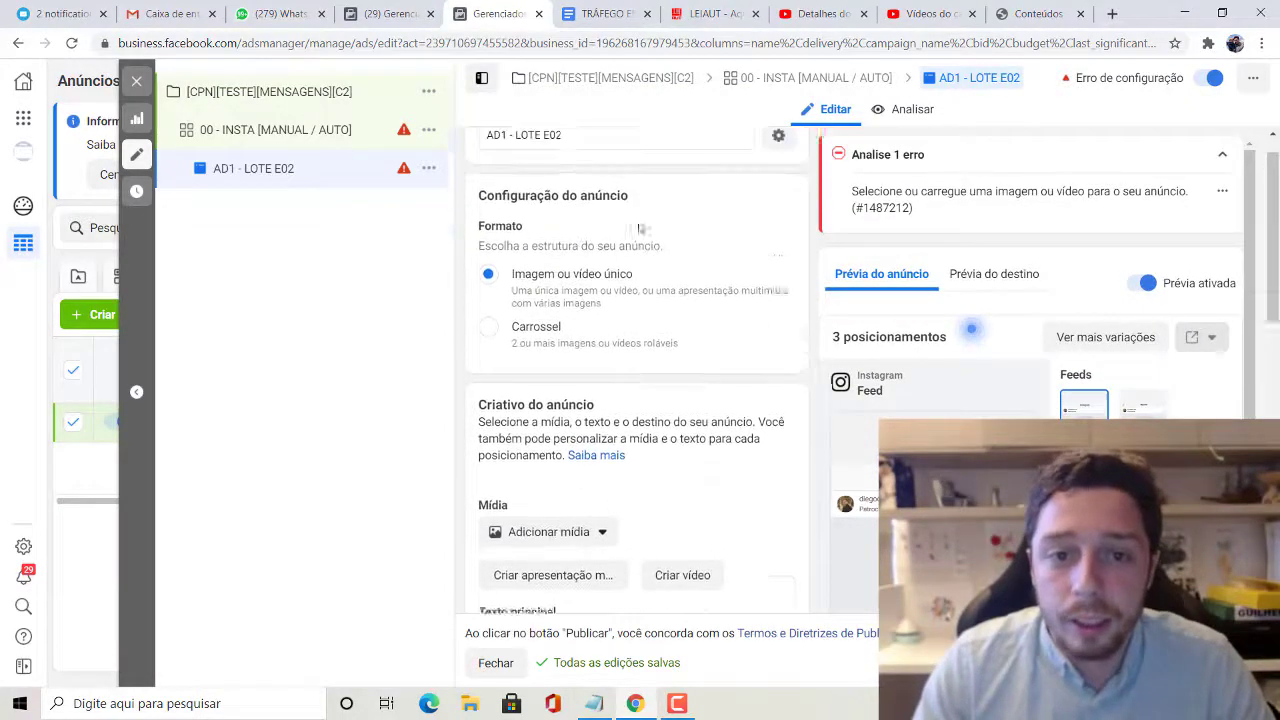
scroll(640, 229, up, 1)
scroll(651, 346, down, 3)
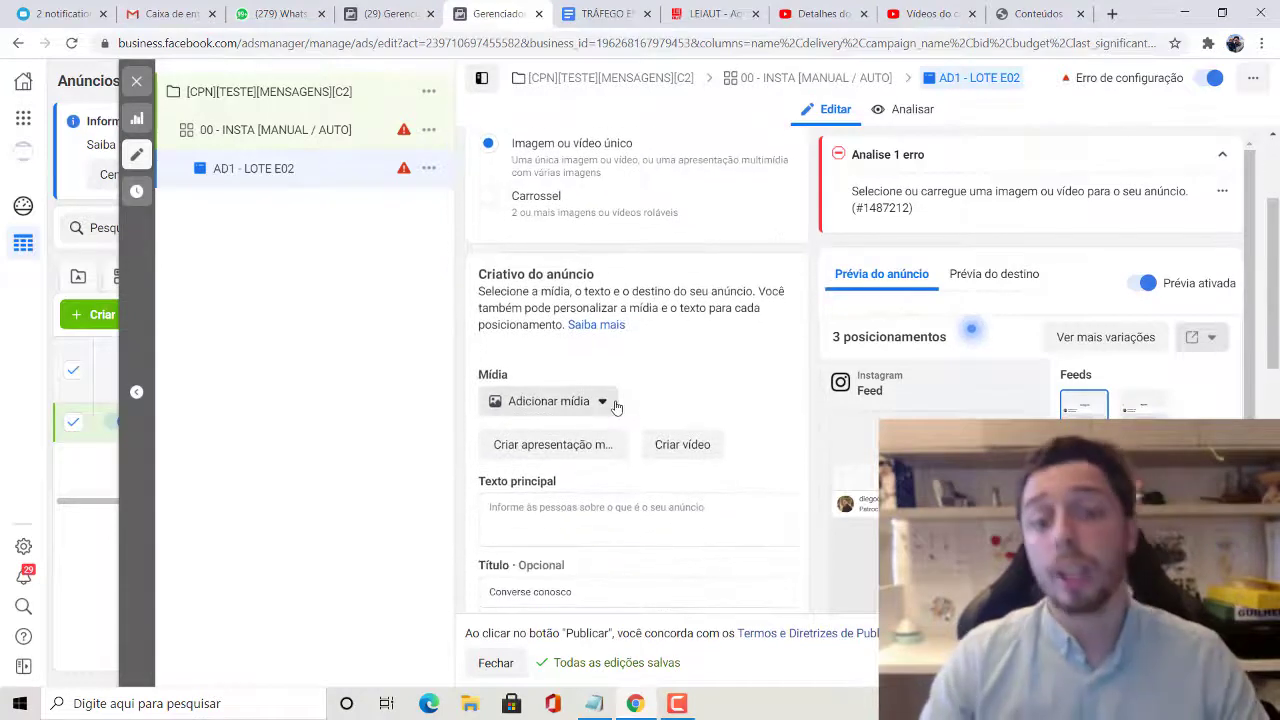
- Upload the image Final 02.jpeg from the 3.Projeto folder of Alpha - E02 as the ad's media
click(612, 402)
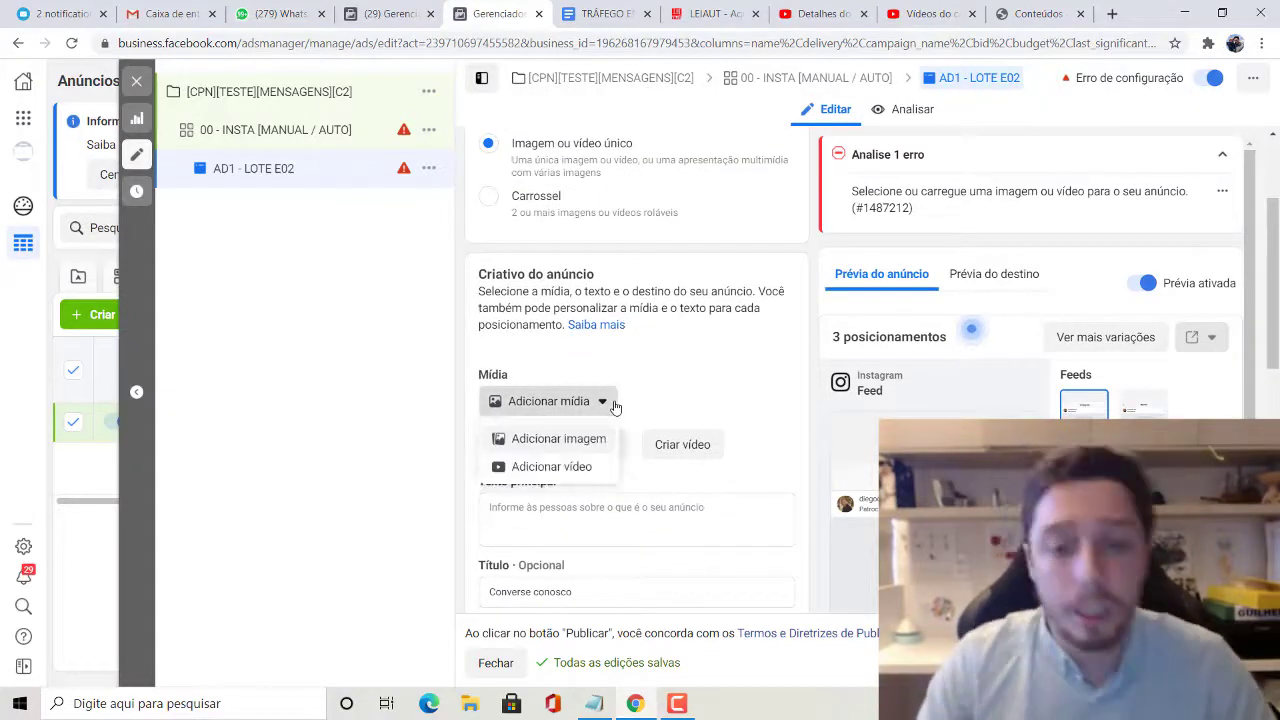
click(578, 445)
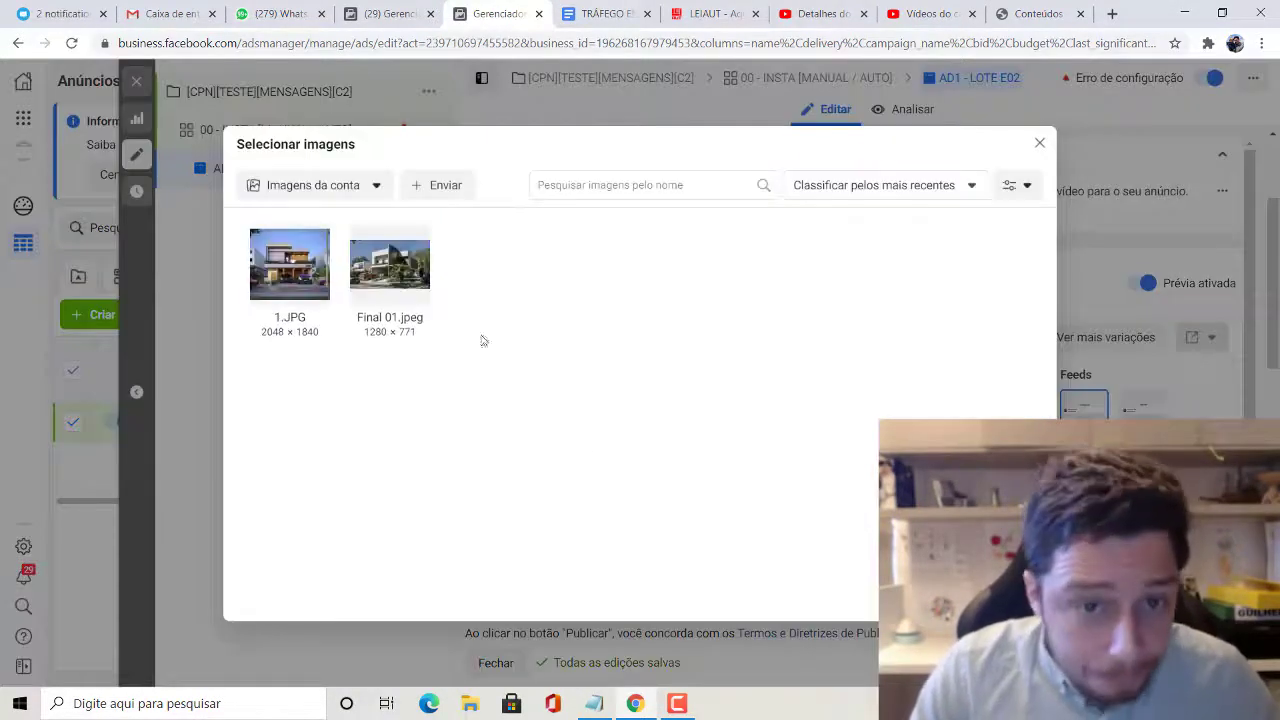
click(433, 188)
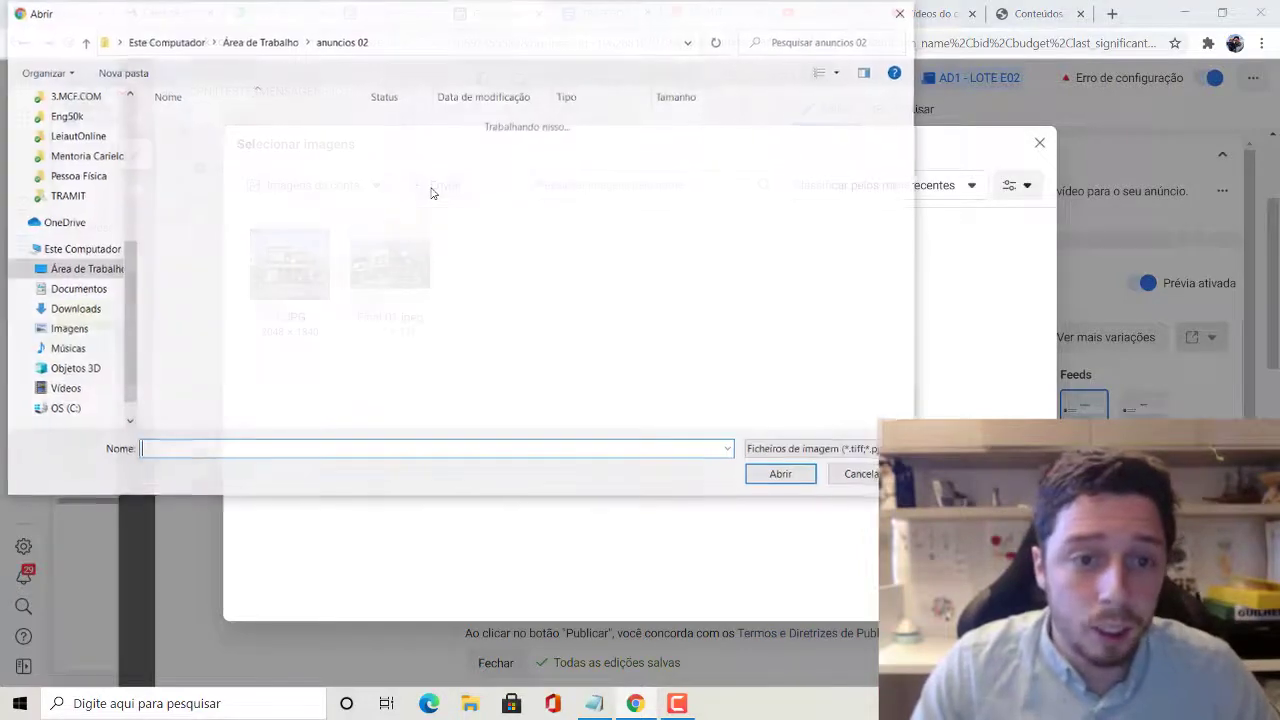
scroll(117, 285, up, 4)
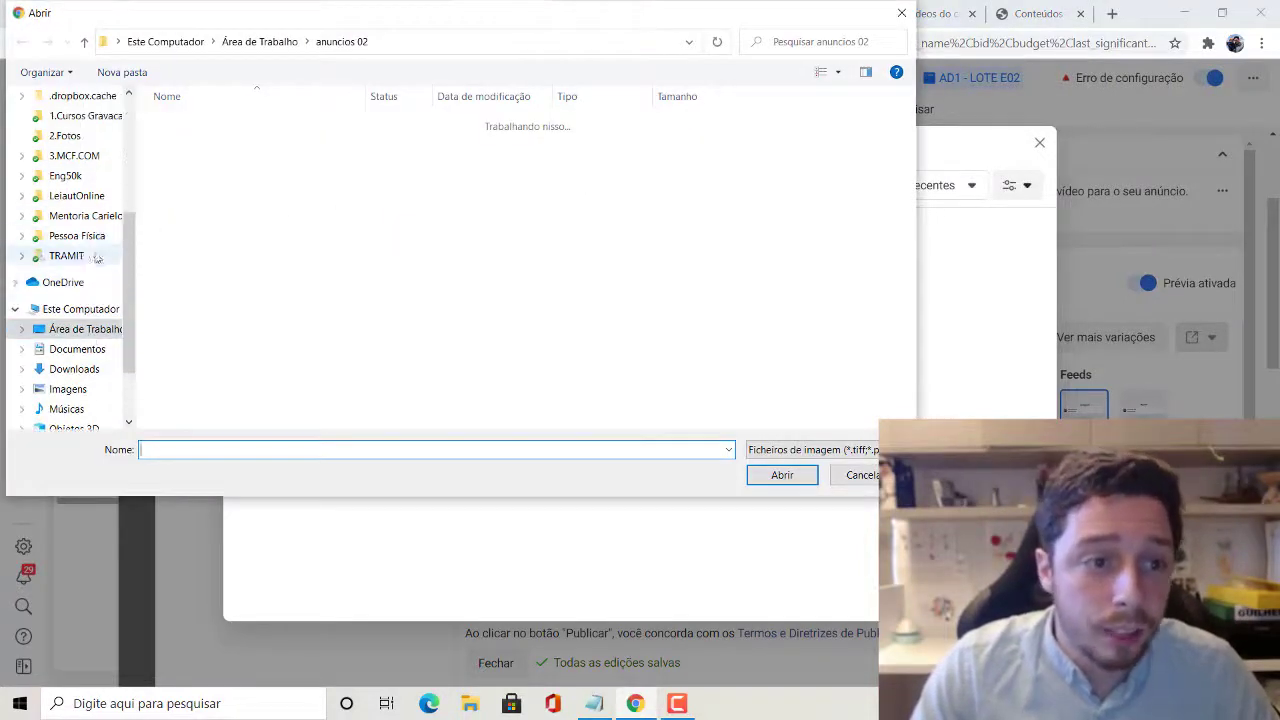
click(95, 302)
double_click(228, 121)
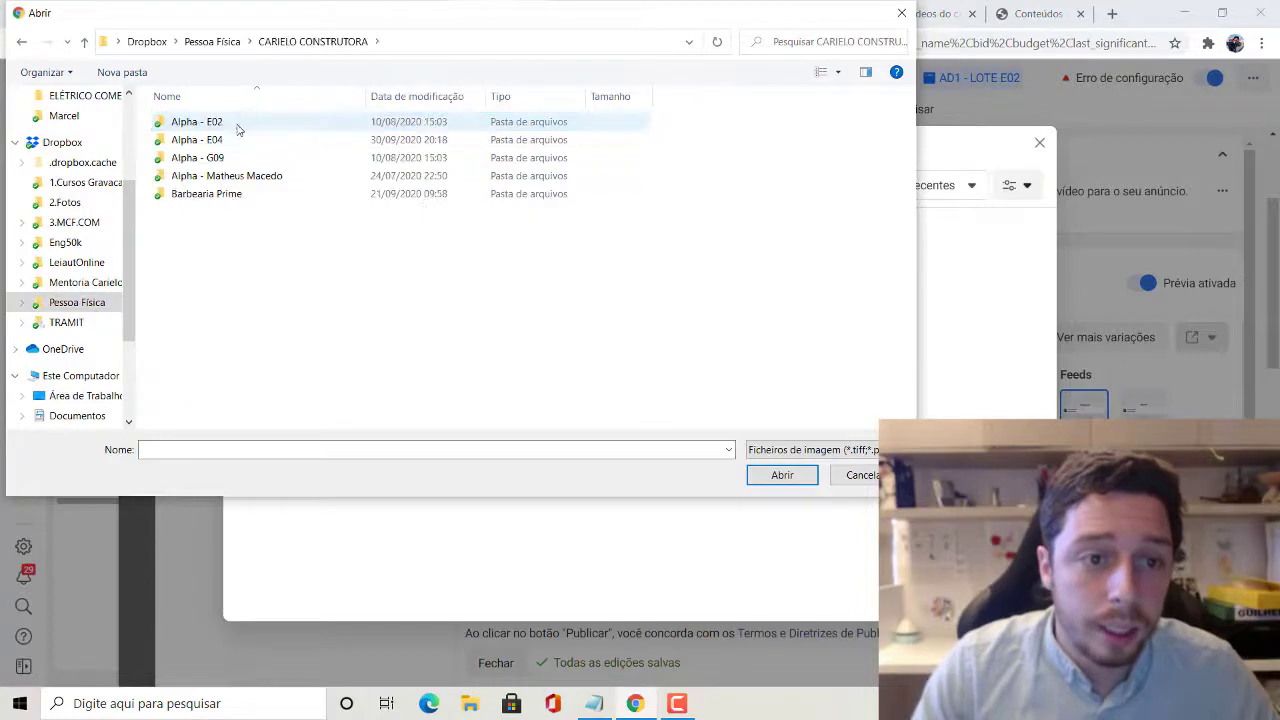
double_click(240, 138)
double_click(238, 160)
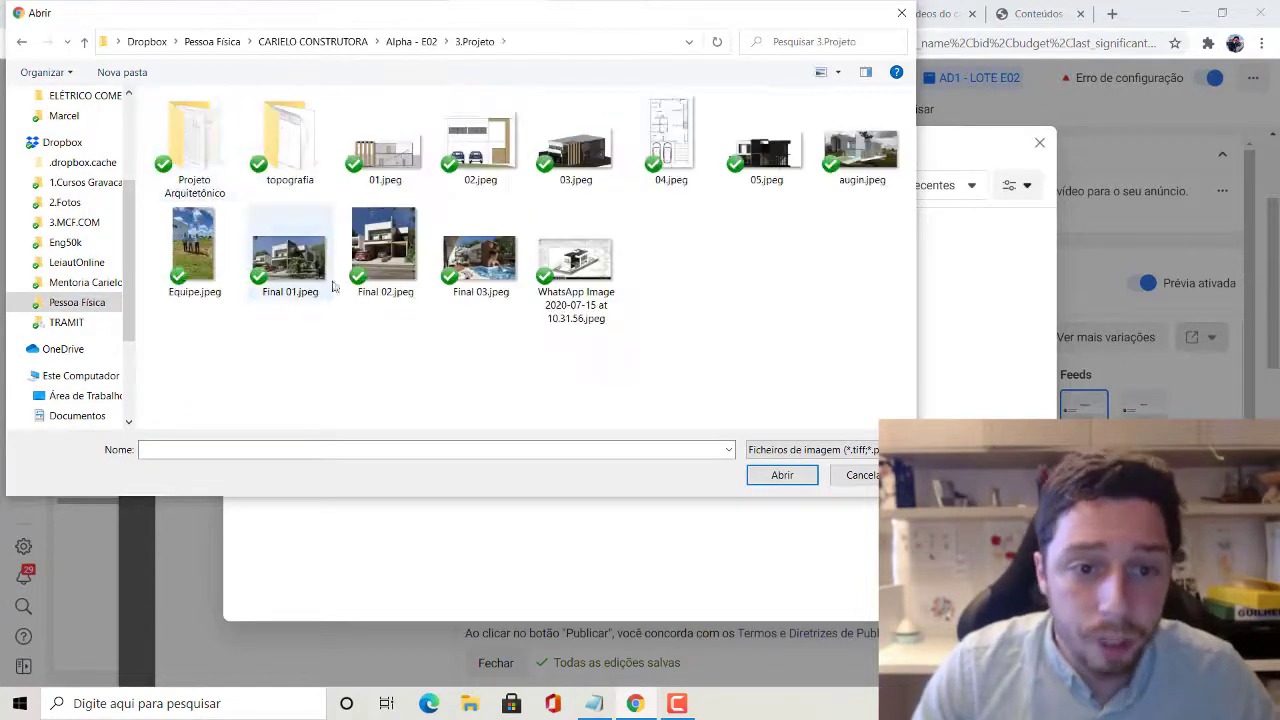
double_click(396, 286)
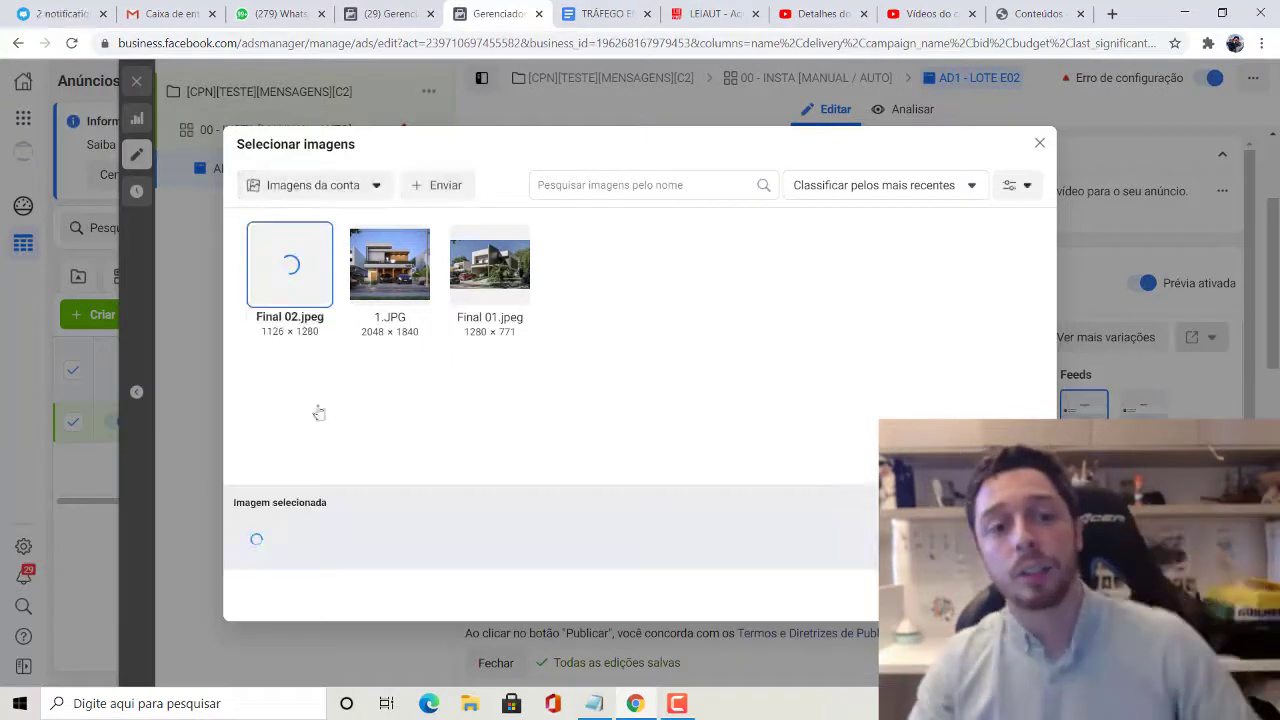
- Apply the selected Final 02.jpeg to the ad's creative and review its primary text, title, message template and tracking settings
click(1008, 596)
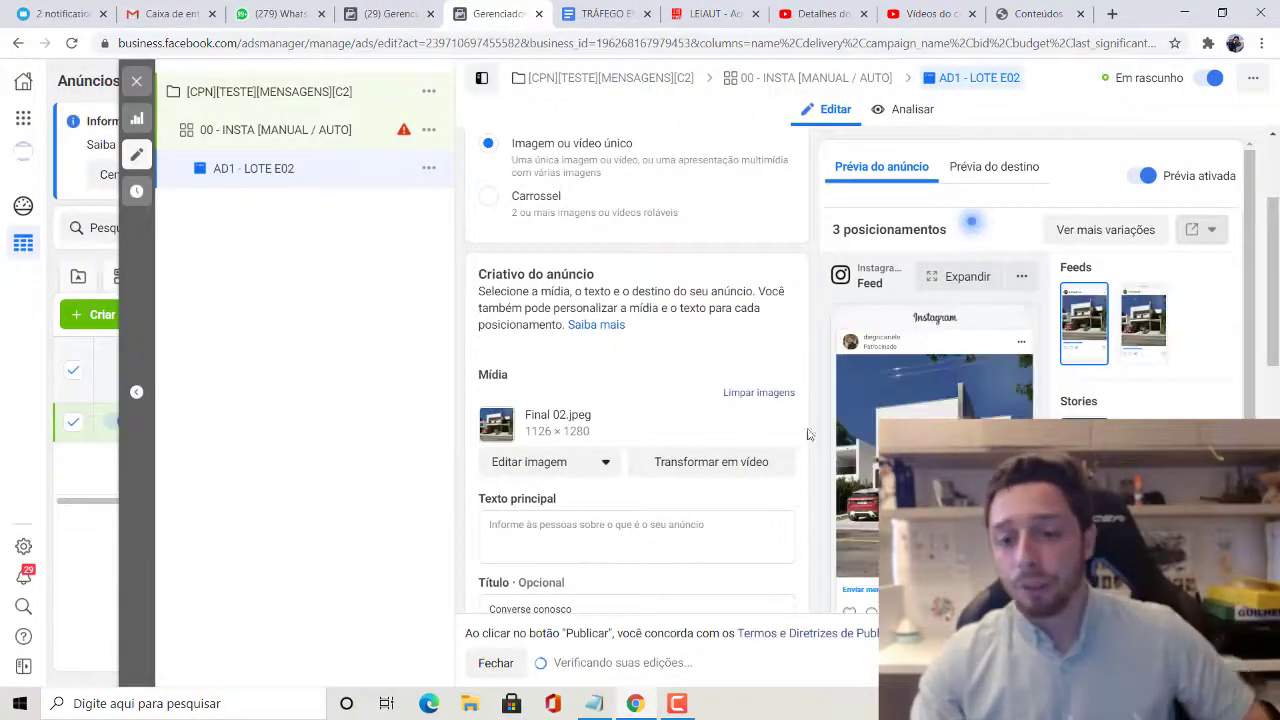
scroll(700, 450, down, 2)
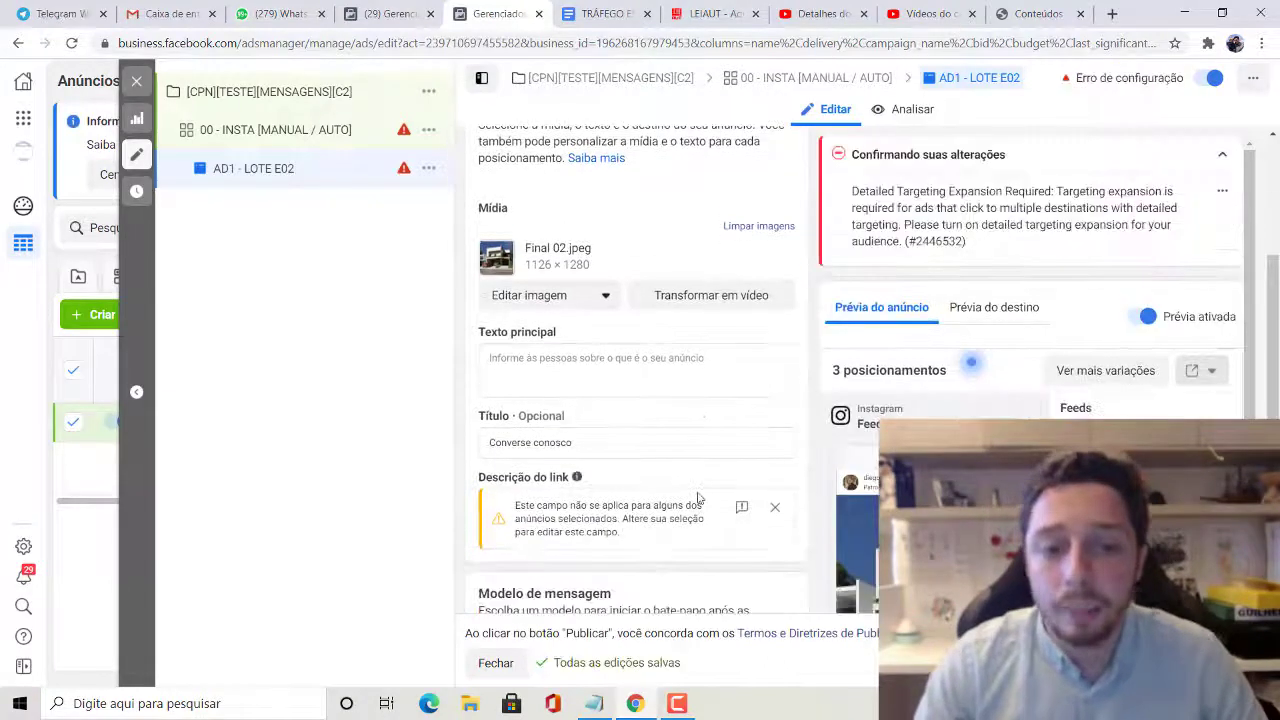
scroll(698, 497, down, 1)
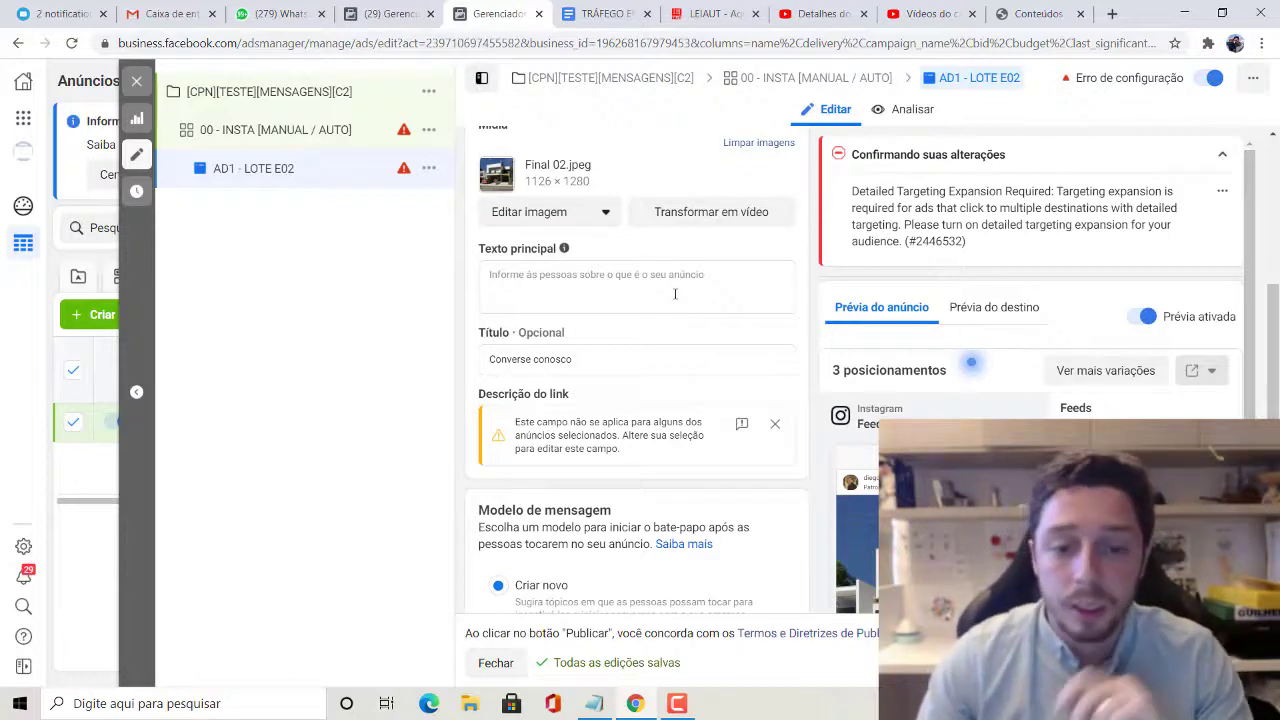
scroll(676, 296, down, 3)
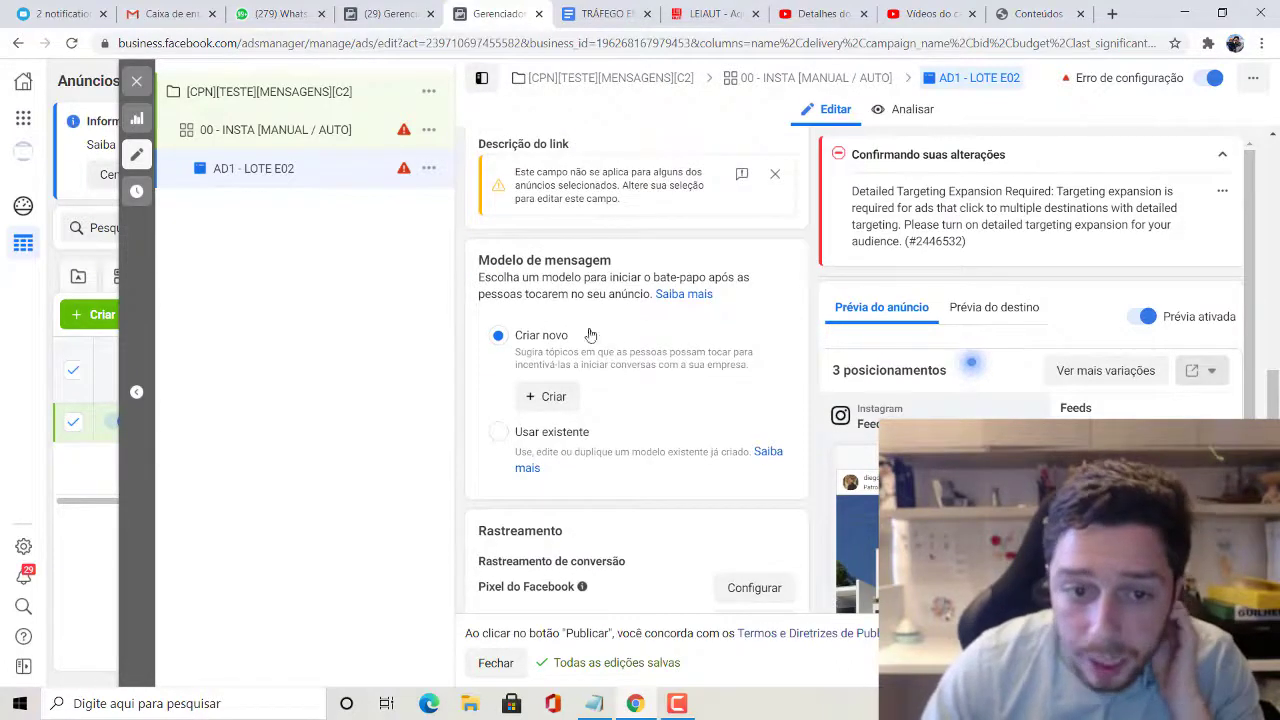
scroll(628, 395, down, 2)
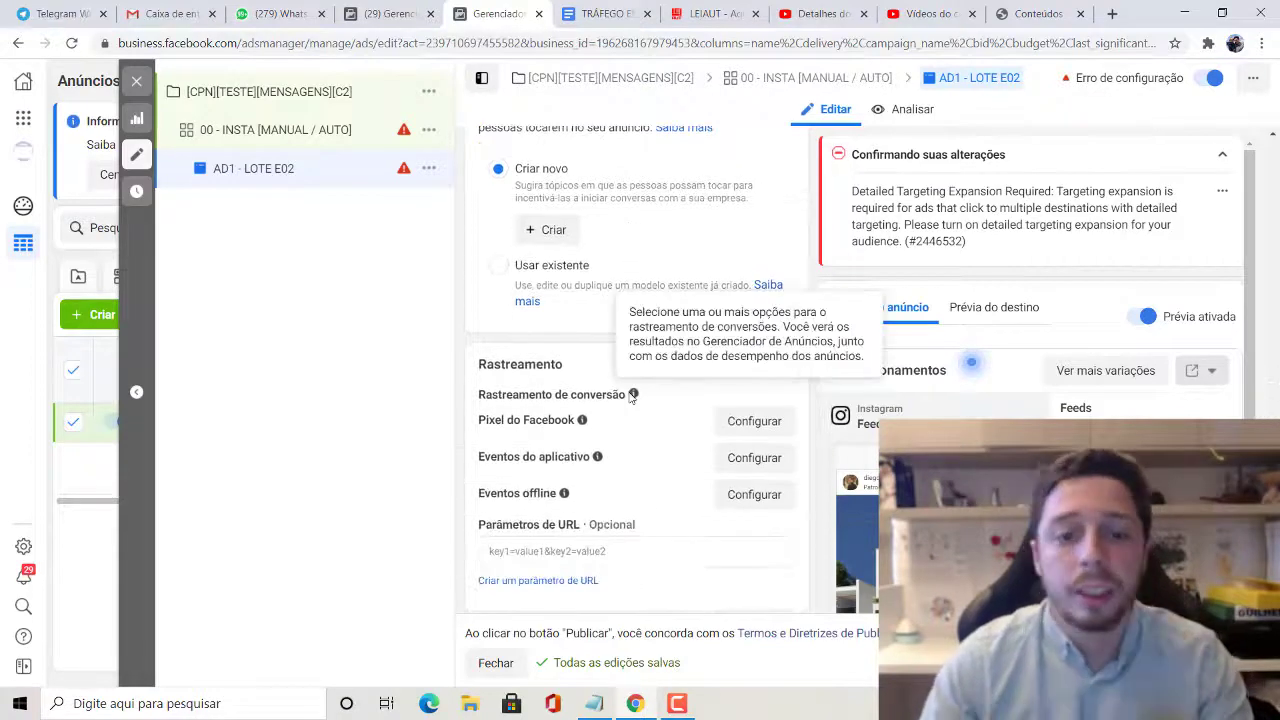
scroll(631, 405, up, 3)
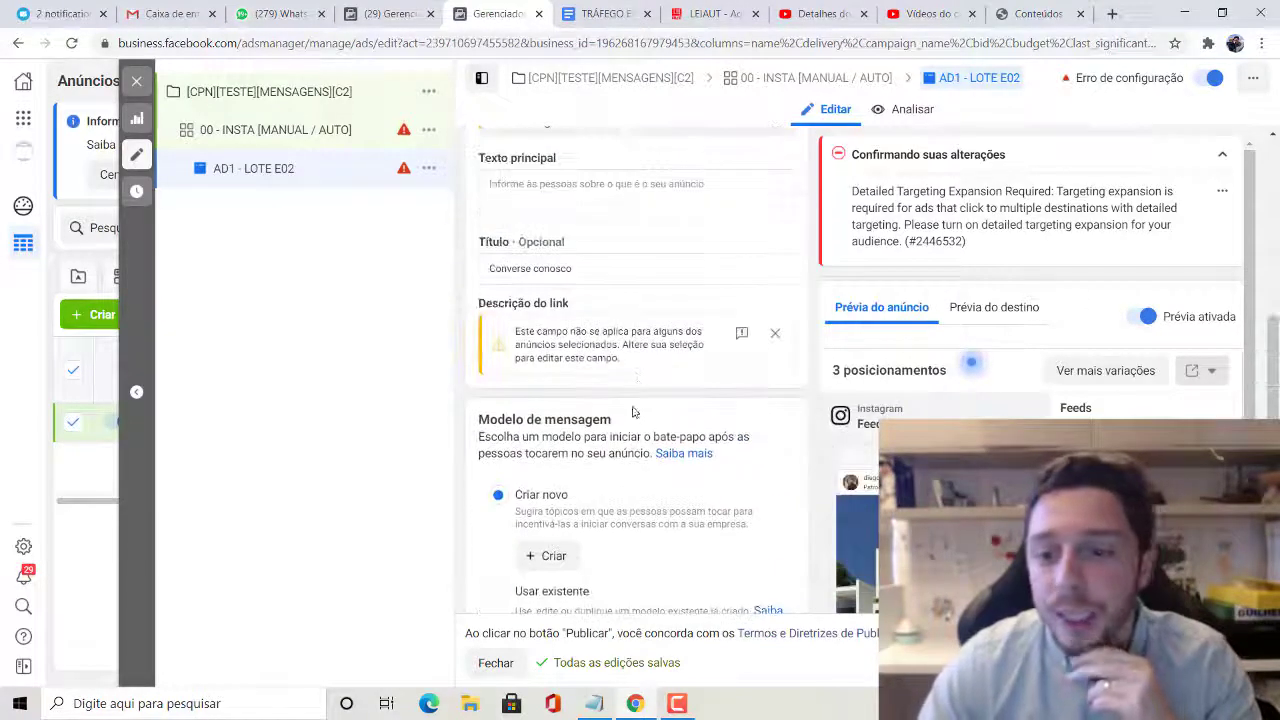
scroll(657, 423, up, 3)
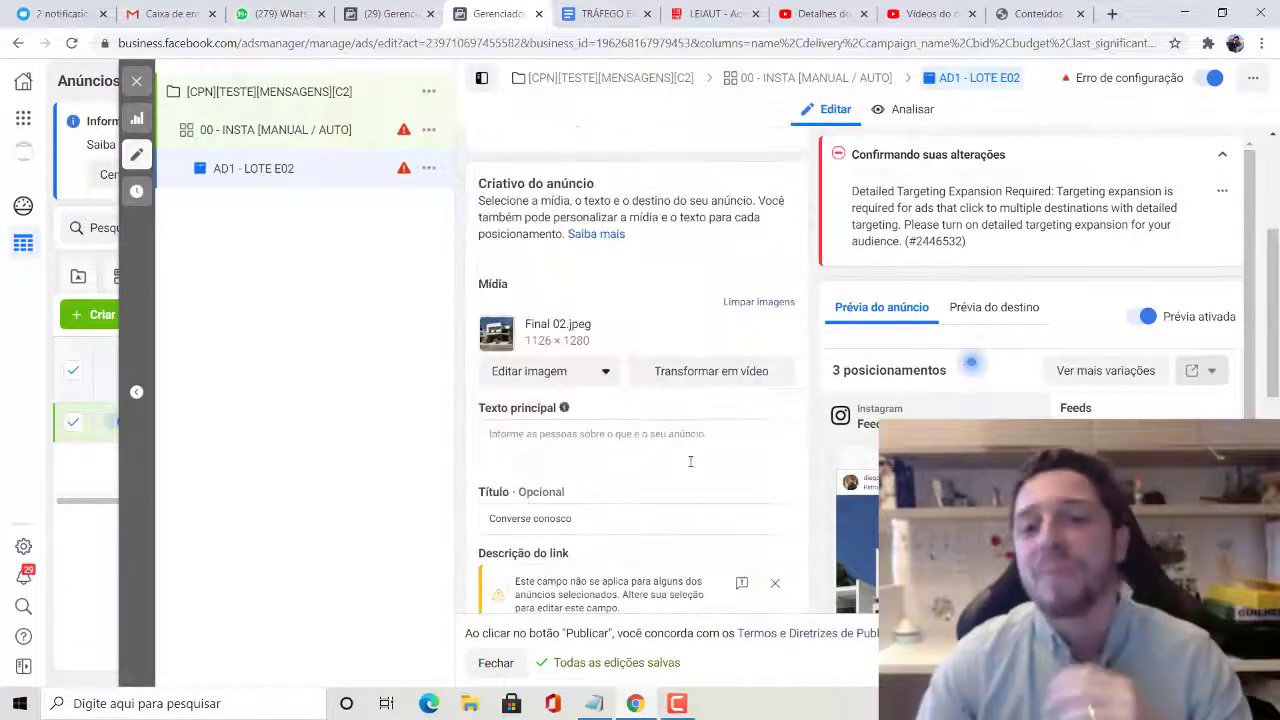